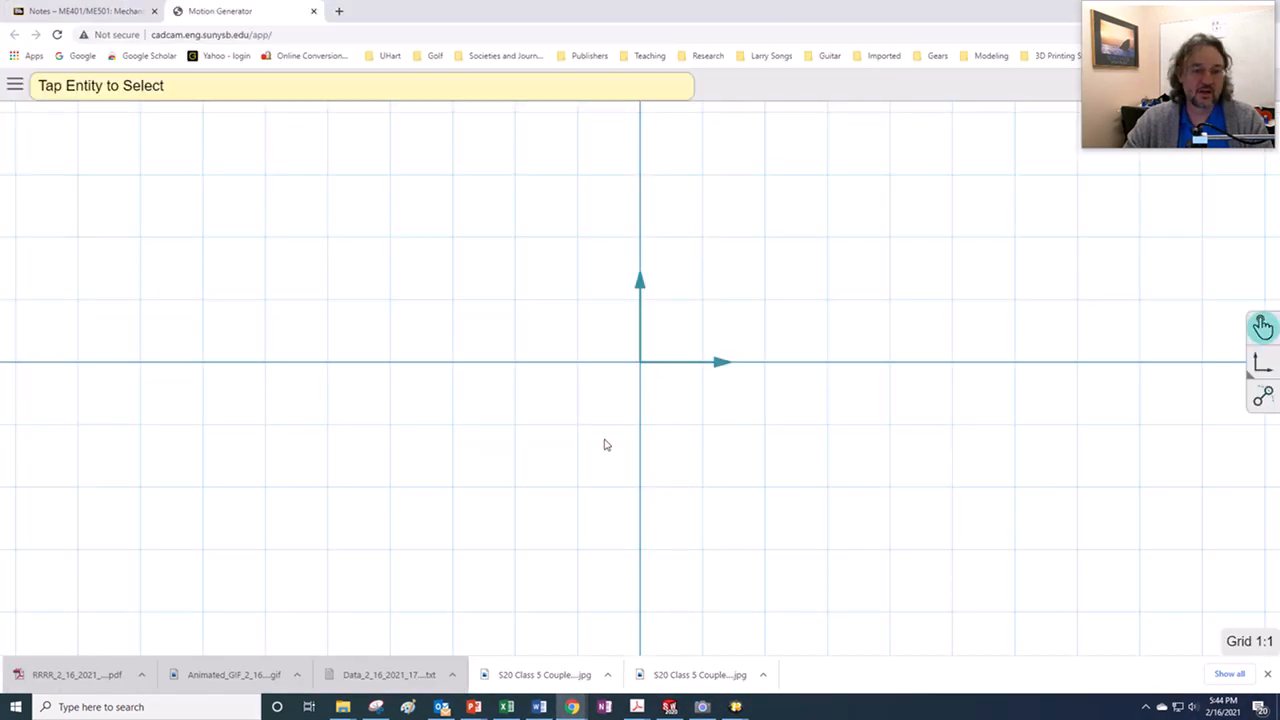
- Load the image file "Chebychev and Hoeken.jpg" into the workspace as a background
click(14, 88)
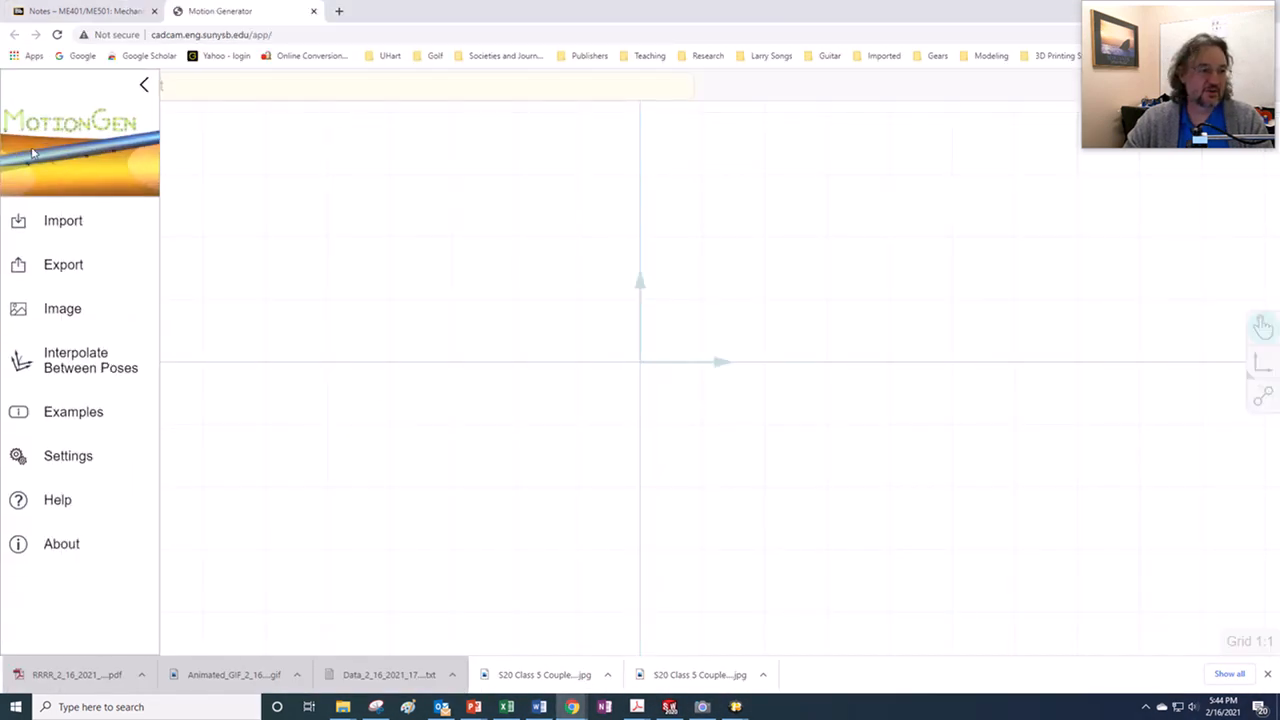
click(56, 309)
click(640, 328)
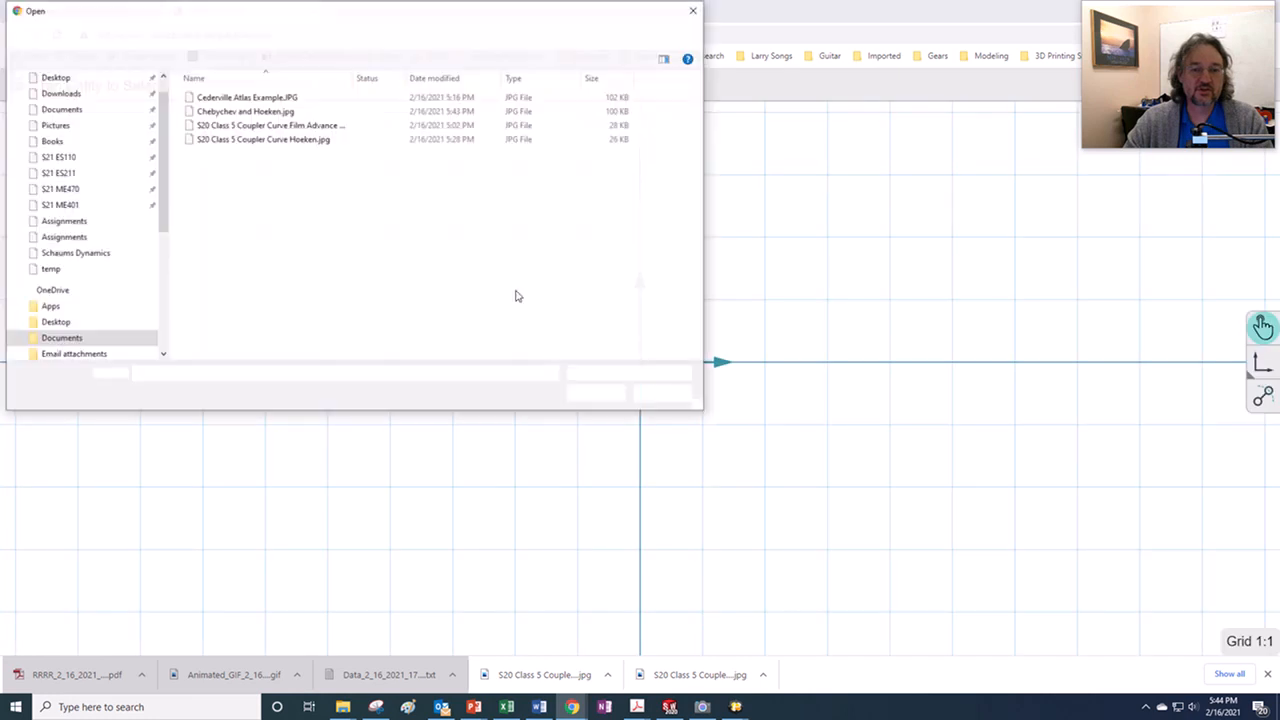
click(243, 111)
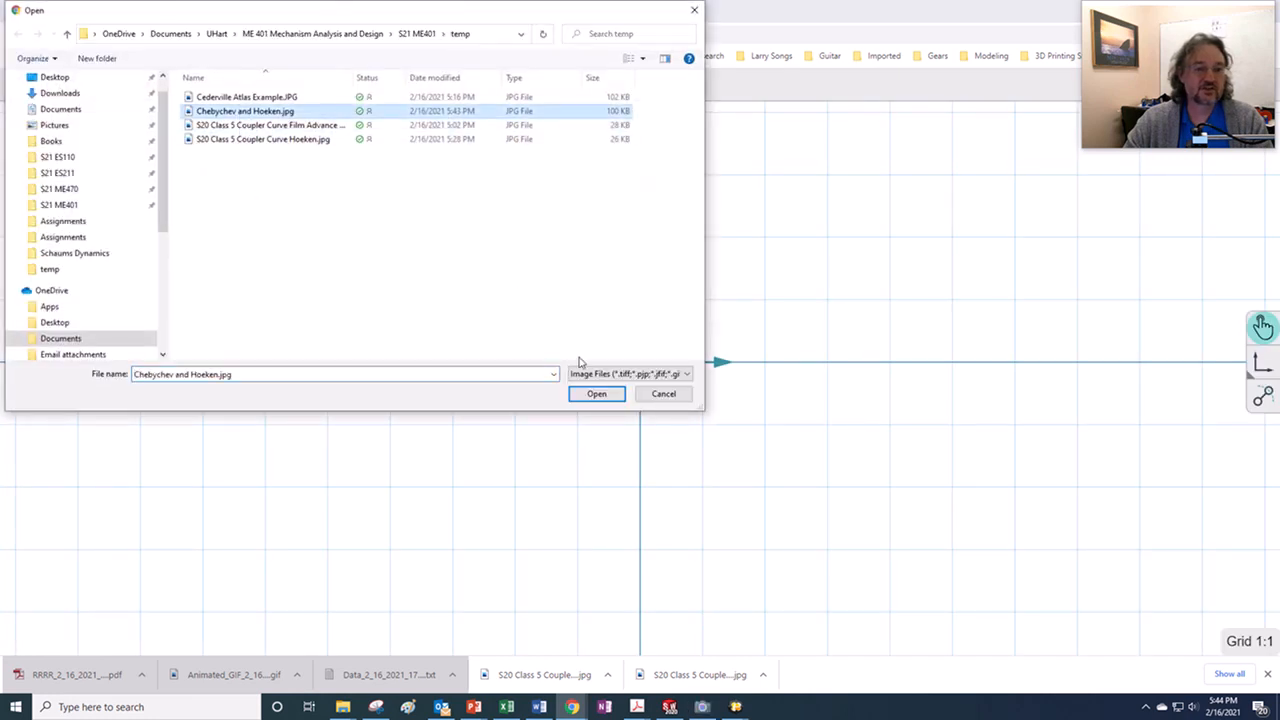
click(596, 393)
click(768, 328)
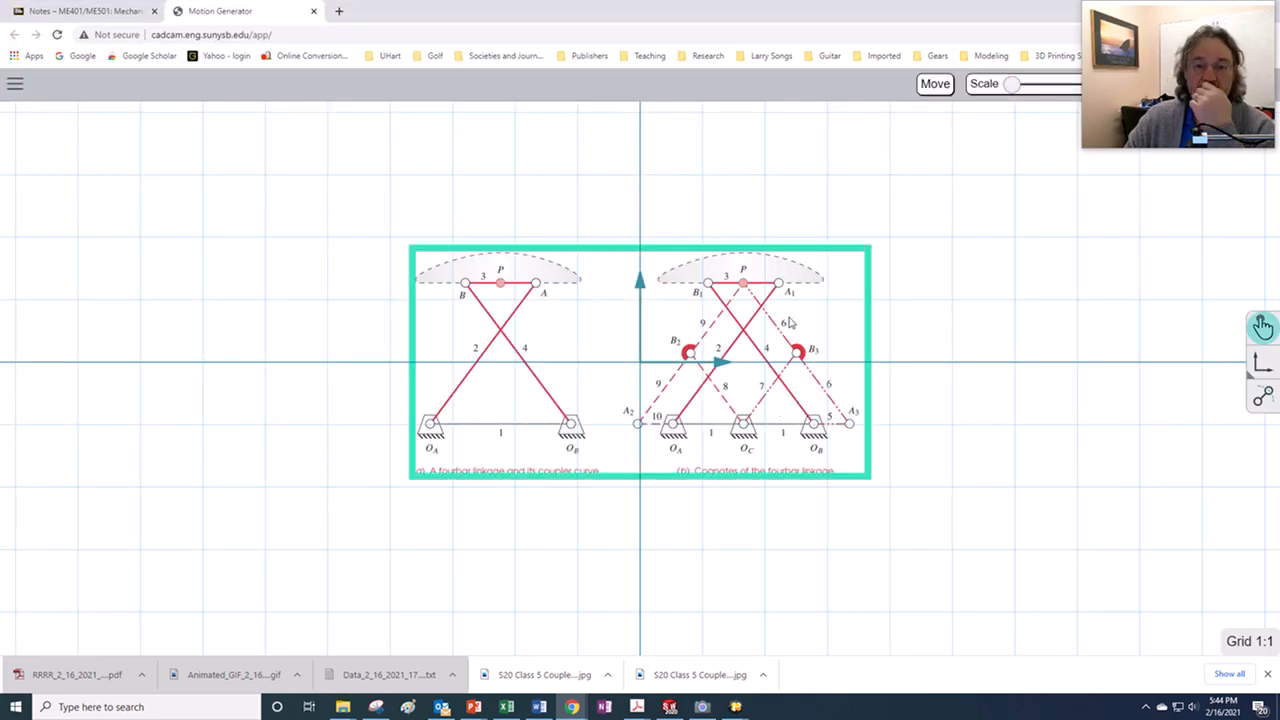
- Reposition and enlarge the background image so both linkage figures and their captions fill the canvas
drag(792, 322, 675, 289)
click(932, 88)
drag(1012, 85, 1027, 90)
click(995, 256)
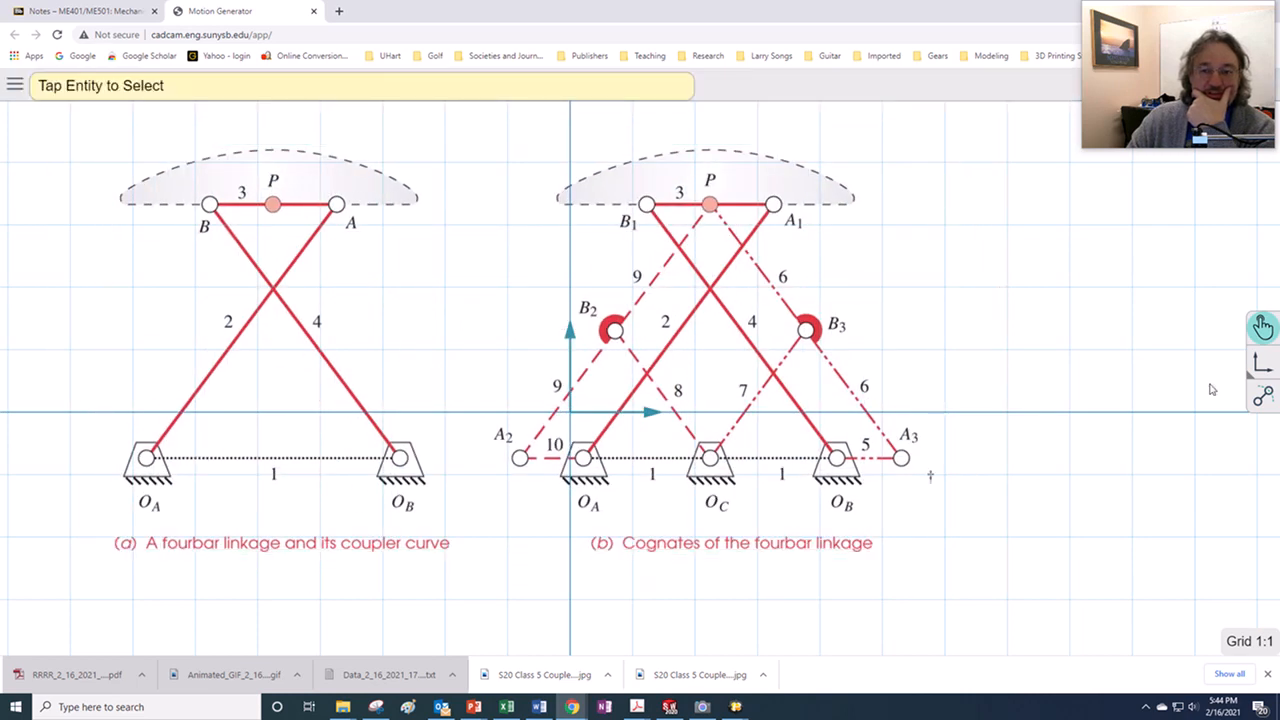
- Trace the crossed four-bar of figure (a) with RR dyads from O_A to A and from O_B to B
click(1263, 397)
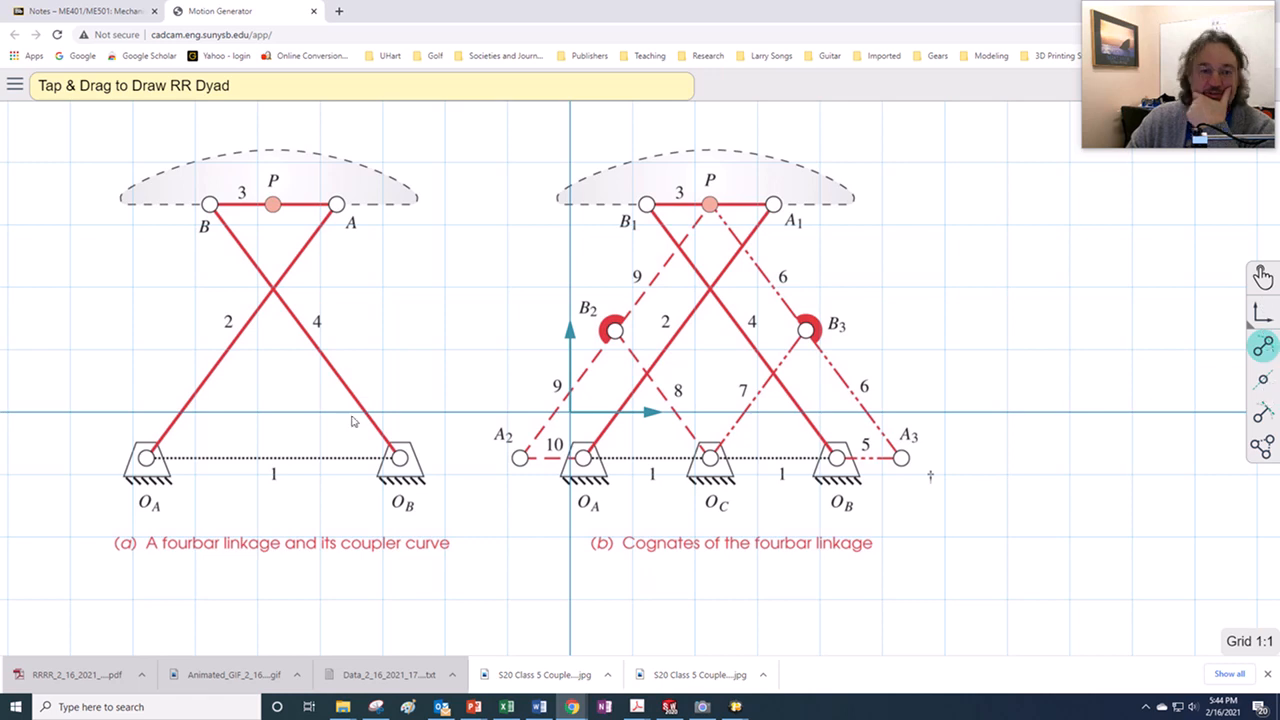
drag(146, 458, 338, 204)
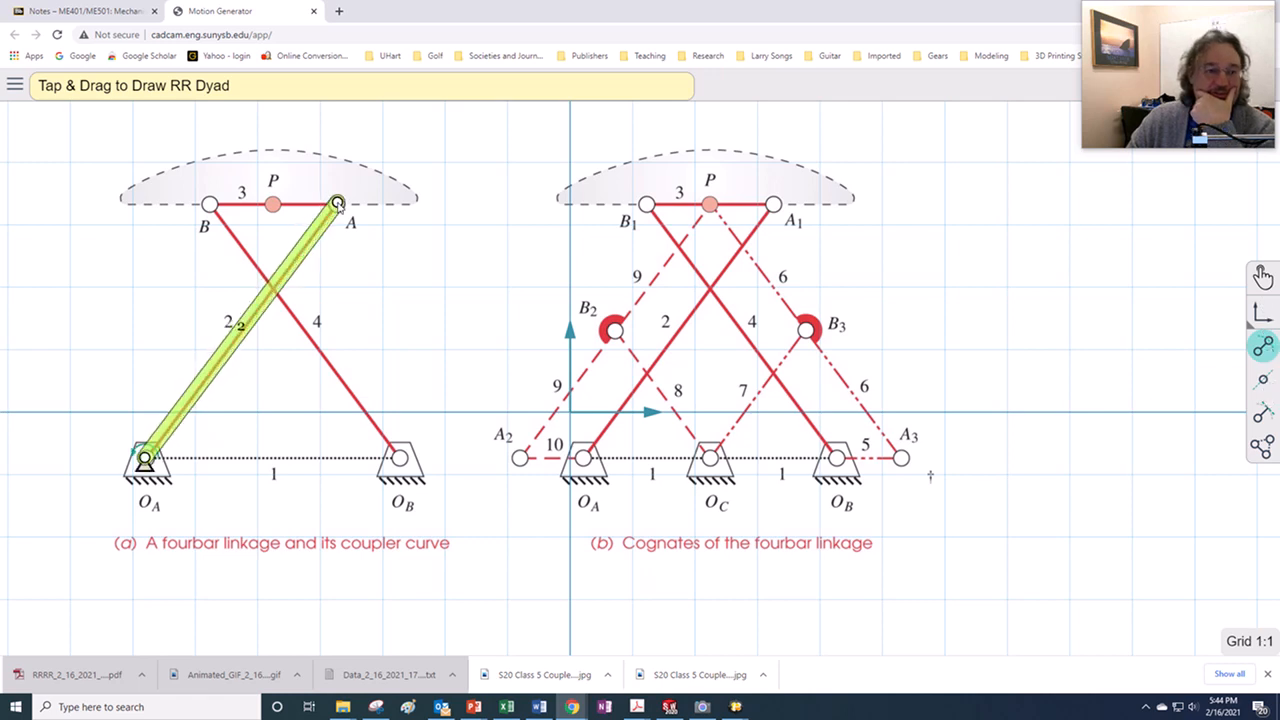
drag(400, 457, 210, 204)
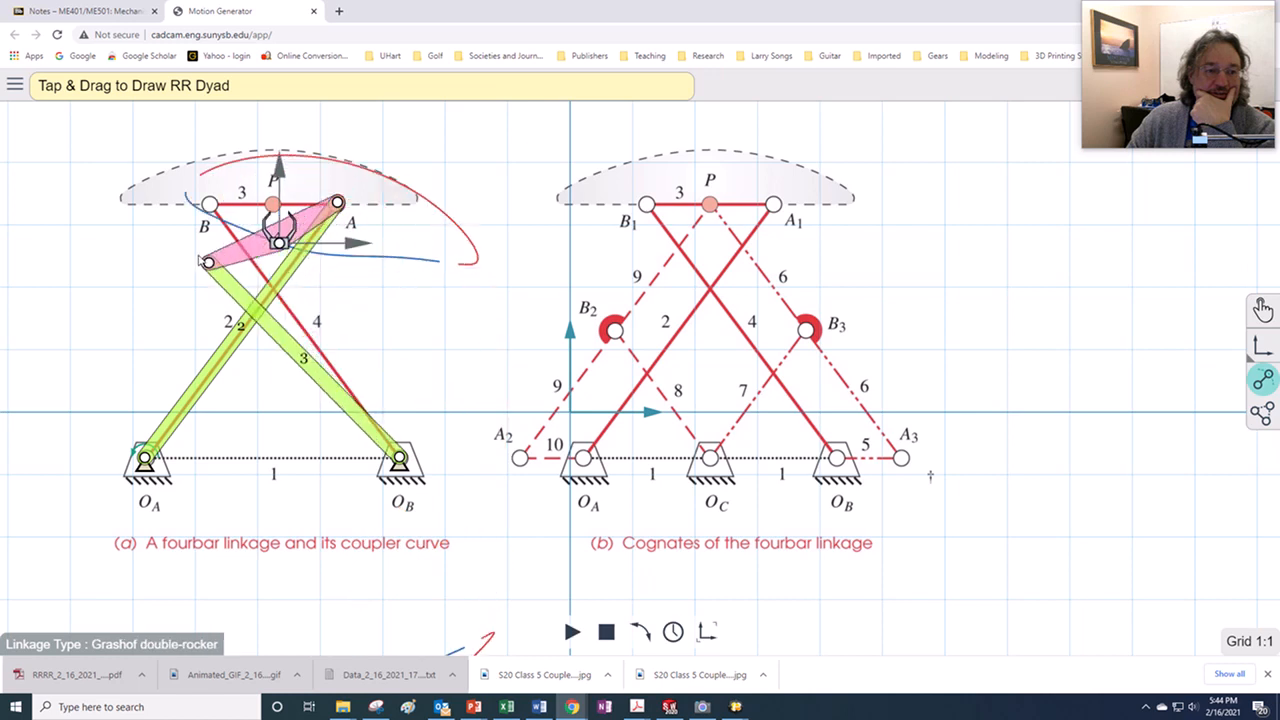
drag(119, 205, 207, 206)
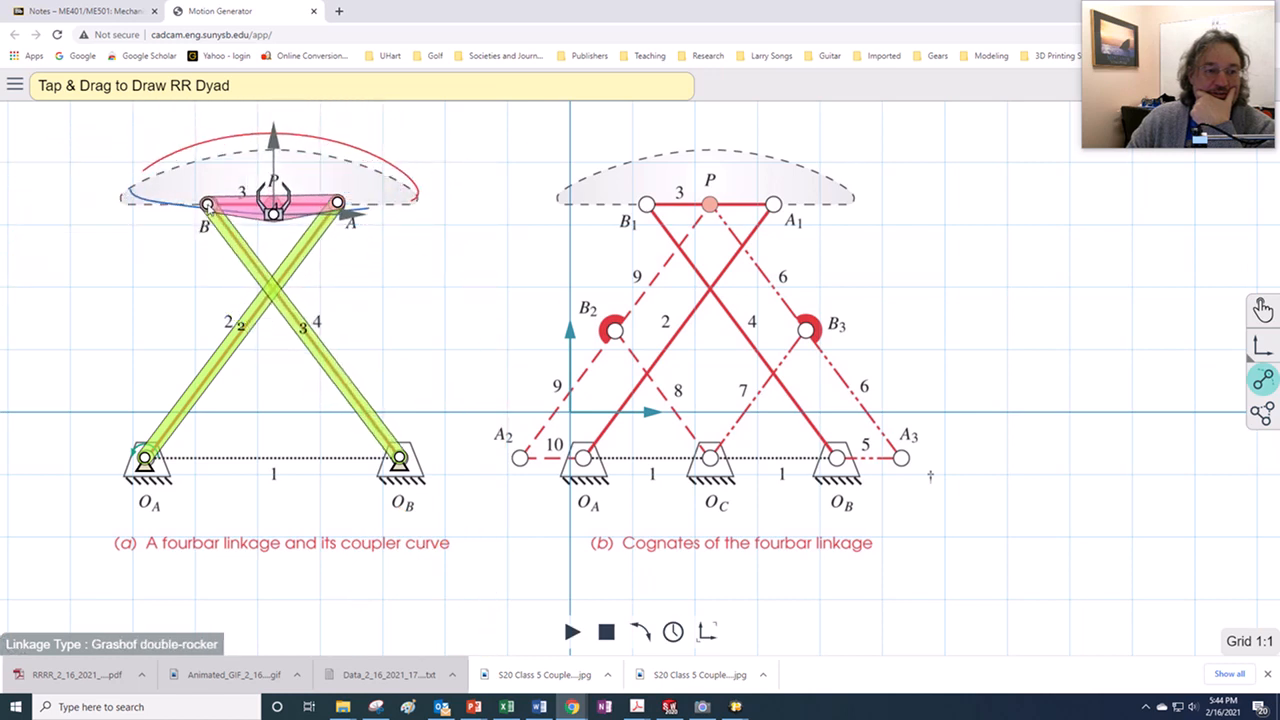
click(274, 208)
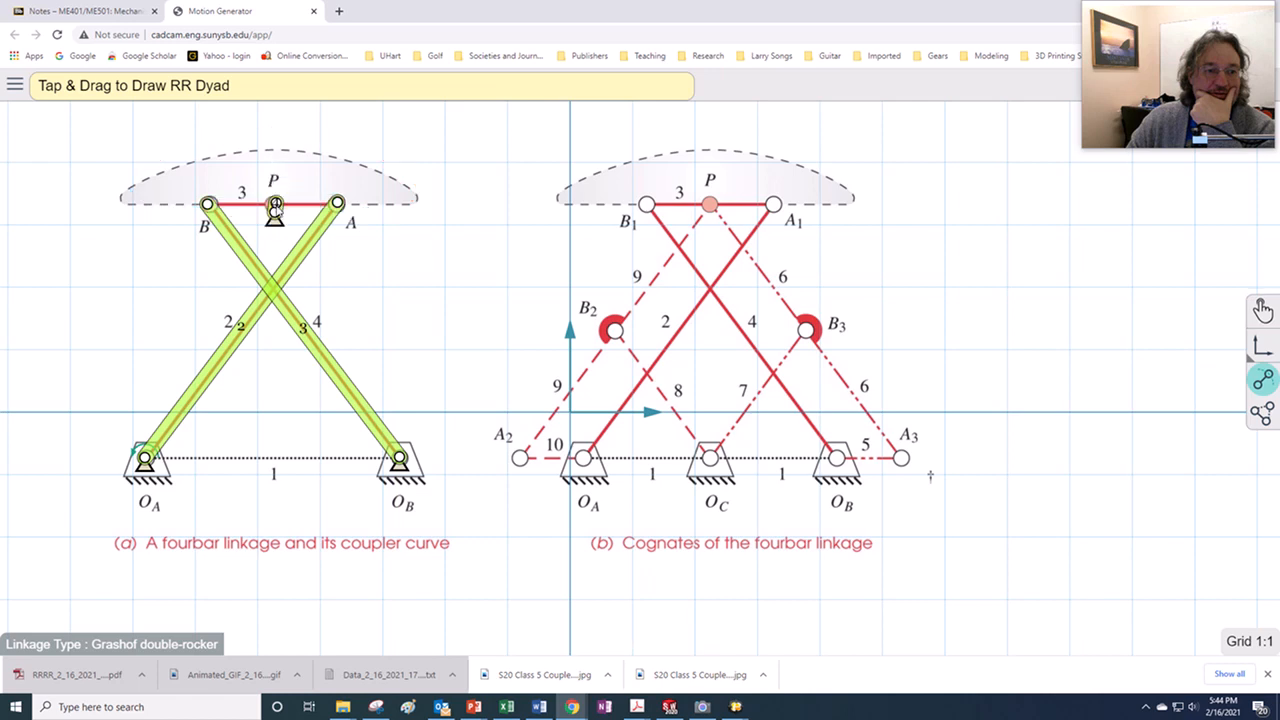
click(1263, 310)
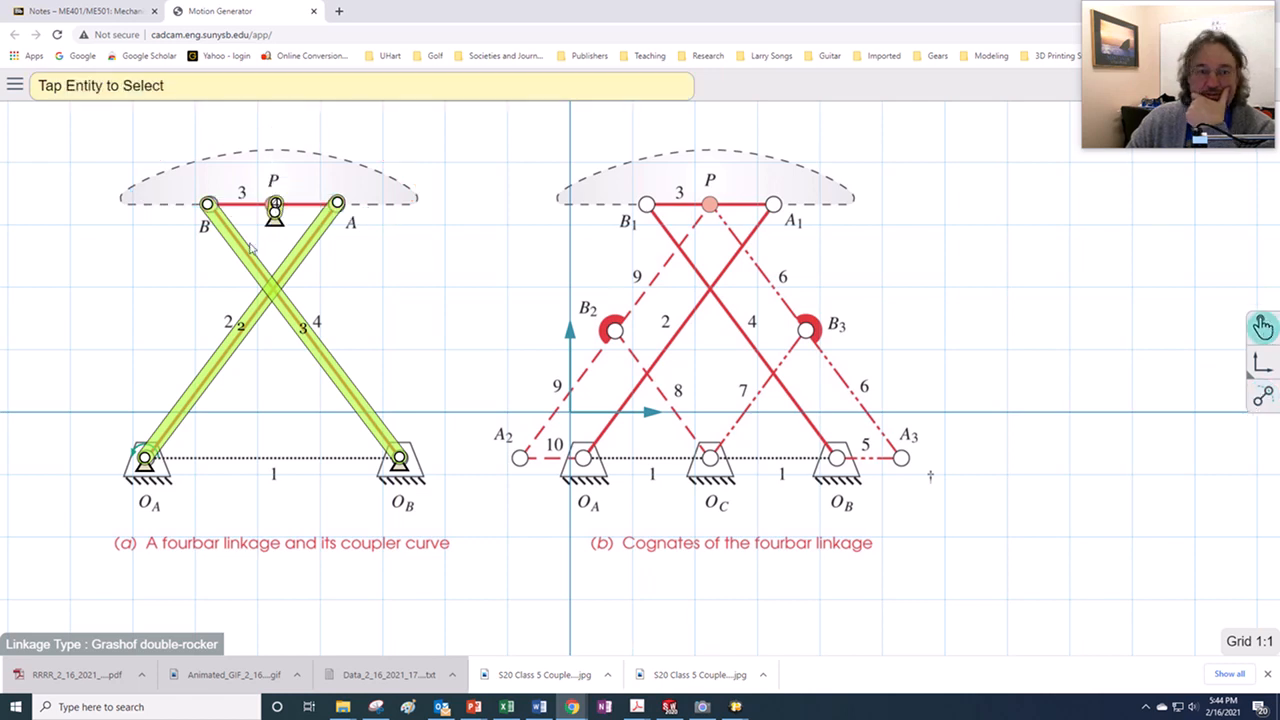
click(290, 207)
drag(1191, 98, 1145, 265)
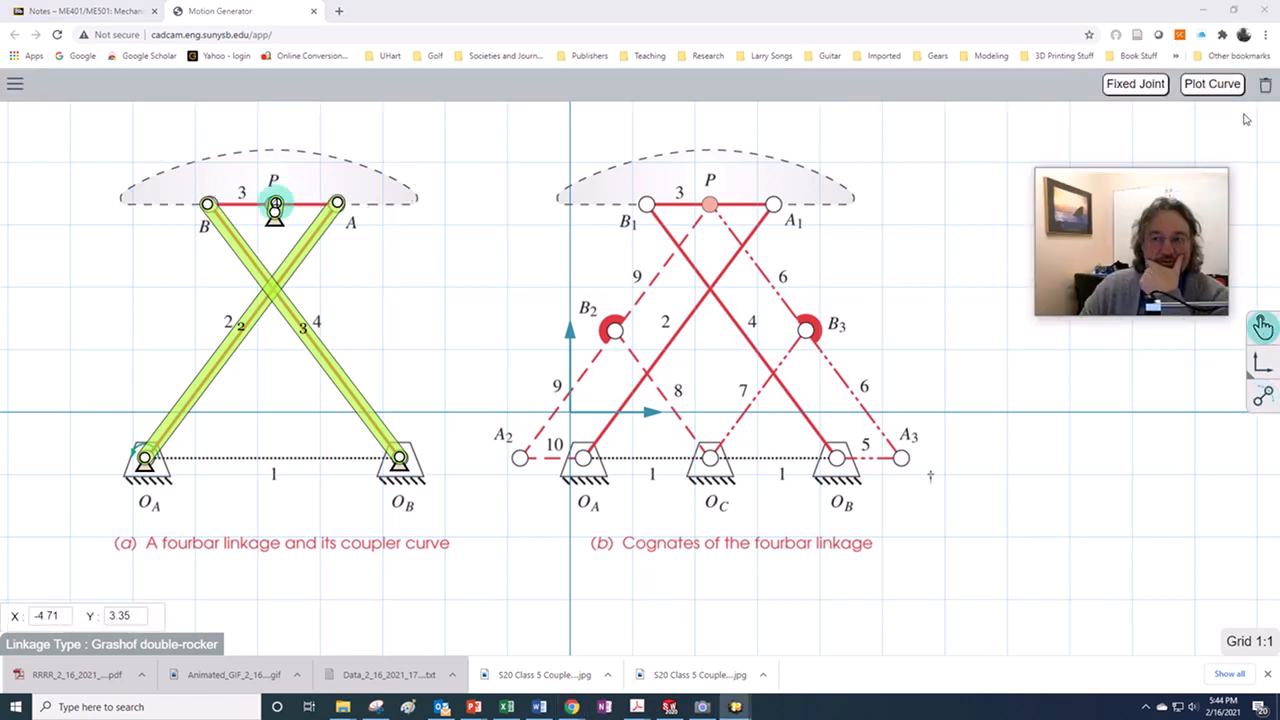
click(1266, 90)
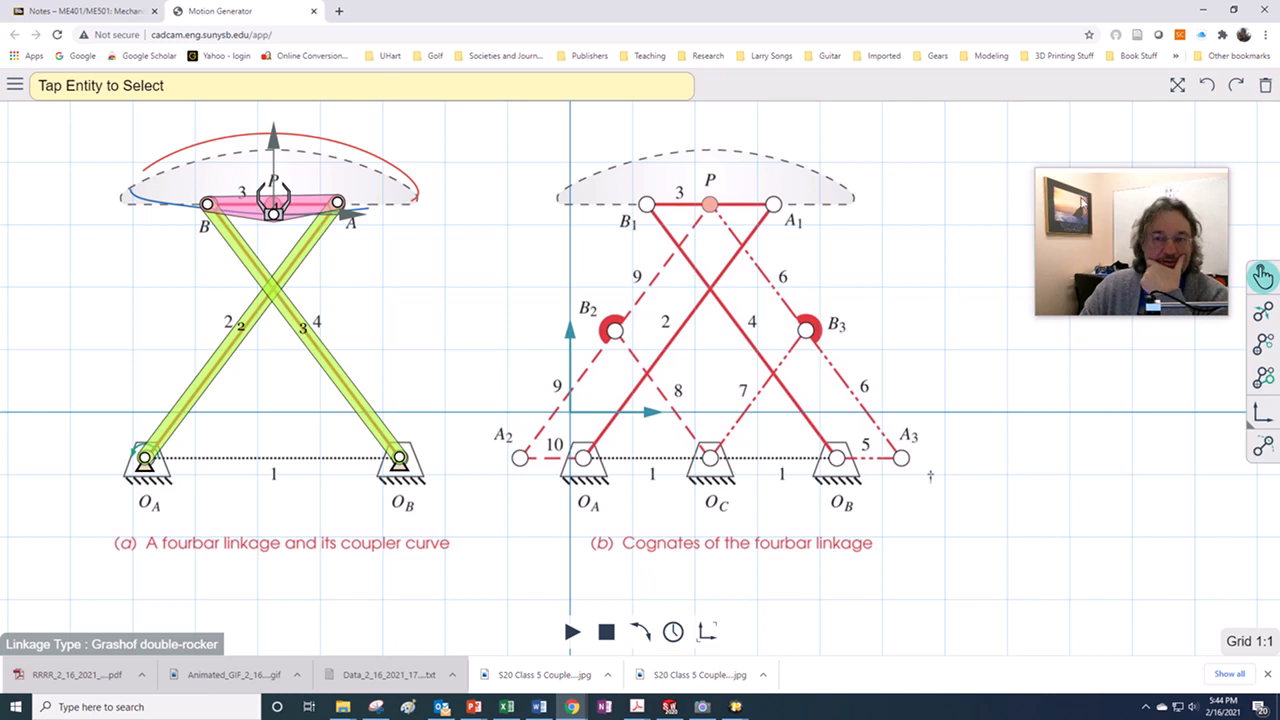
- Move the figure (a) linkage's coupler point onto P, run the animation and stop it
drag(273, 213, 271, 205)
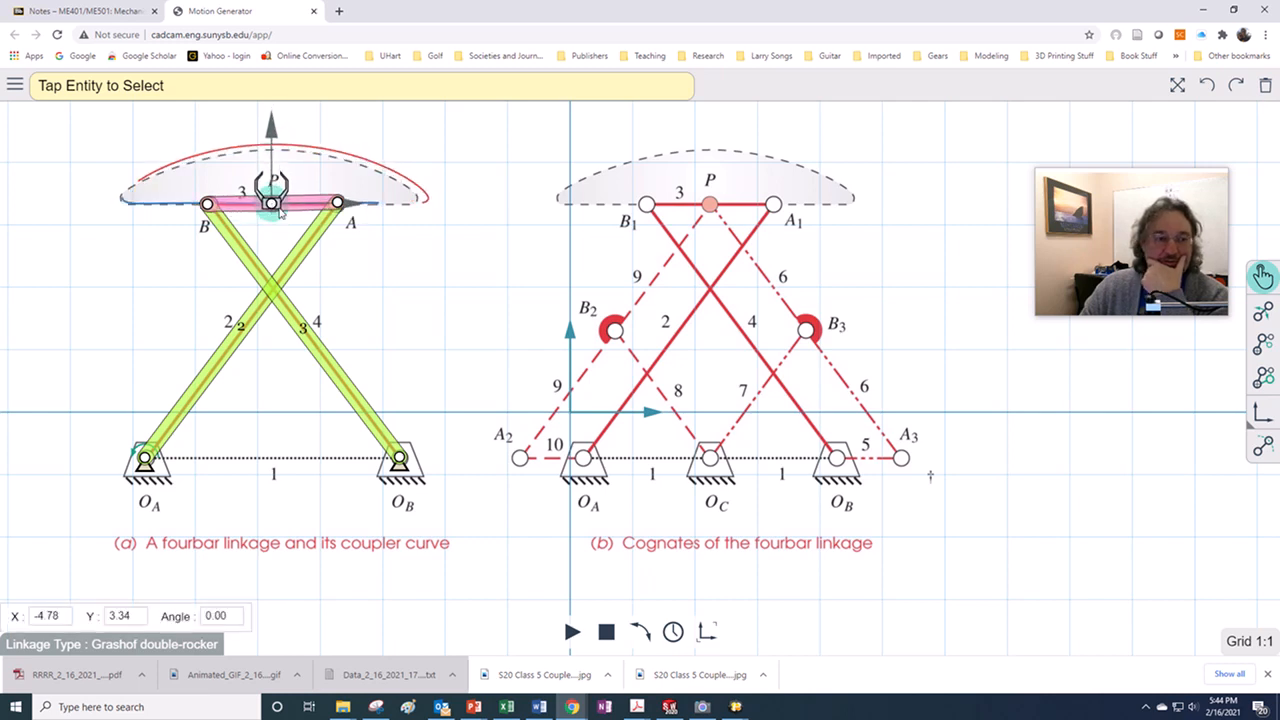
click(572, 632)
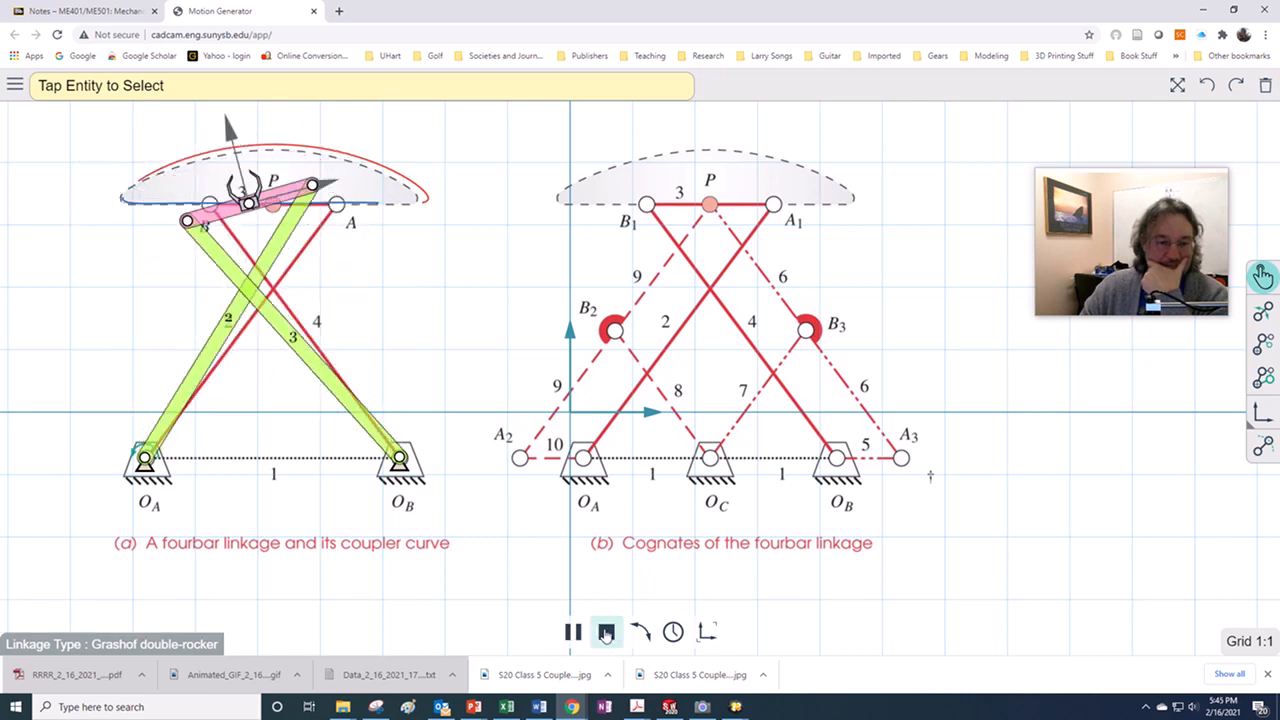
click(606, 632)
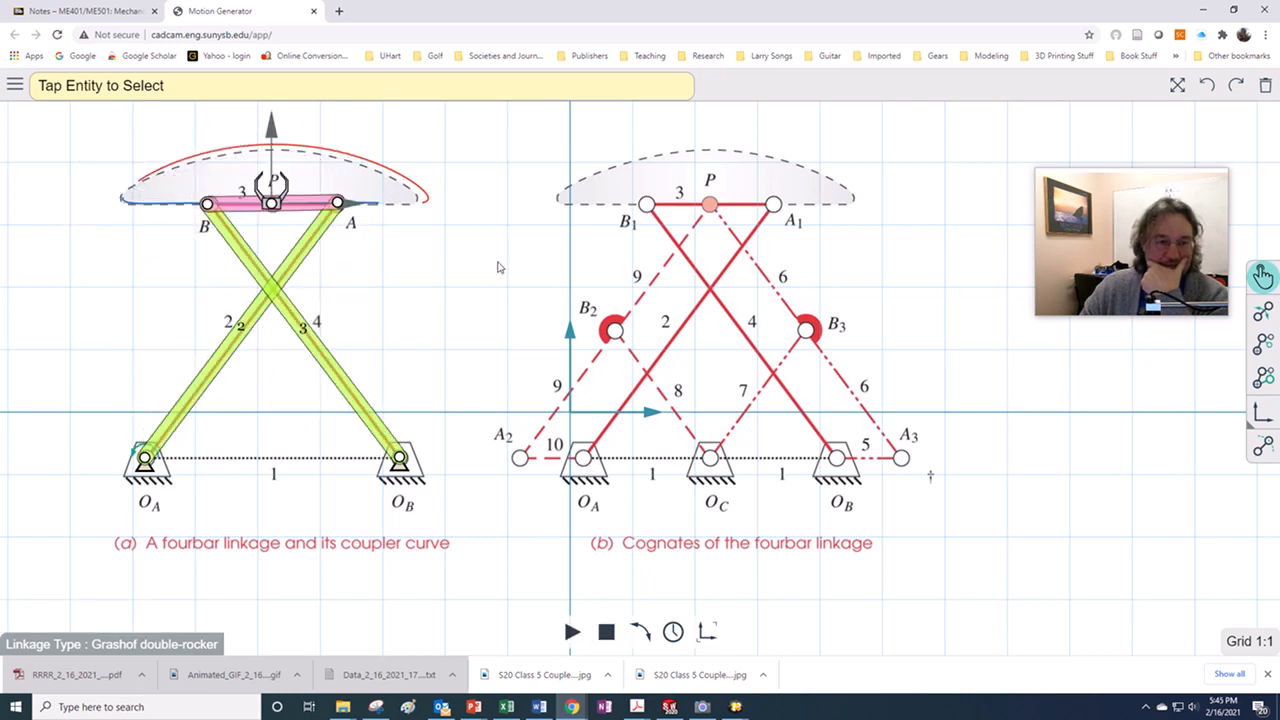
- Draw RR links in figure (b) from O_A to A2, from O_C to B2 and from A2 to B2
click(1262, 445)
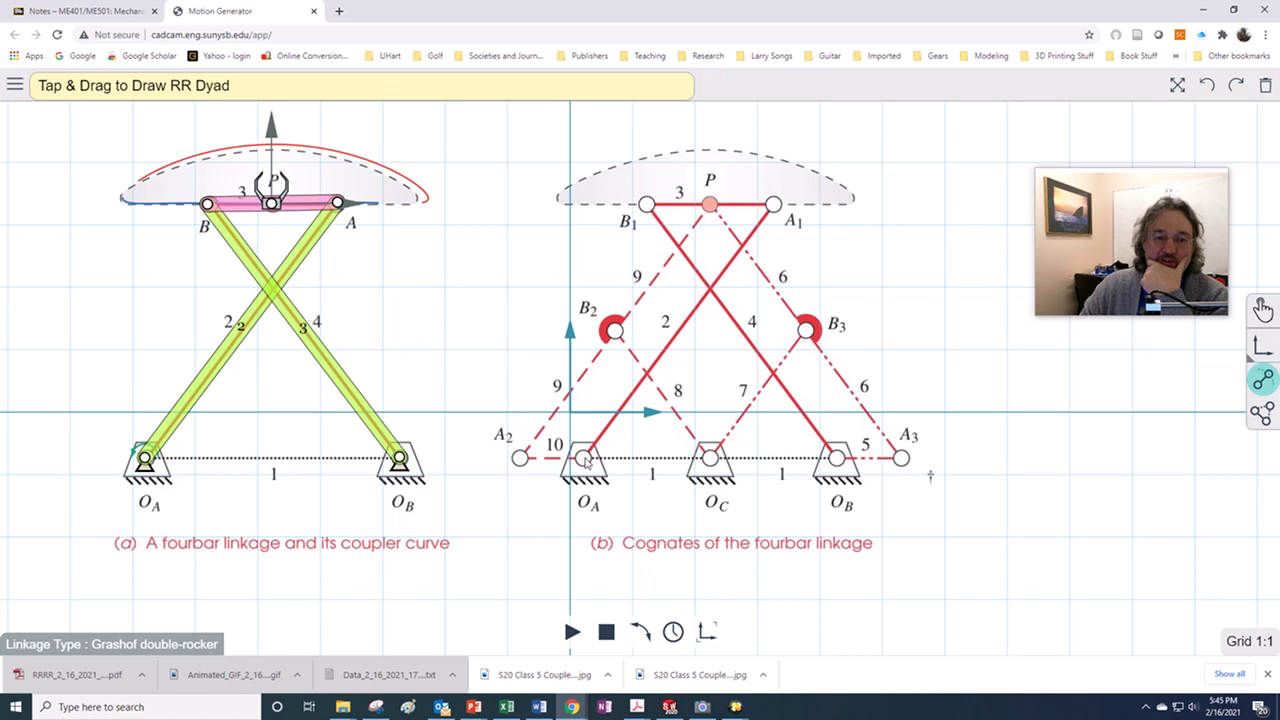
drag(586, 459, 517, 459)
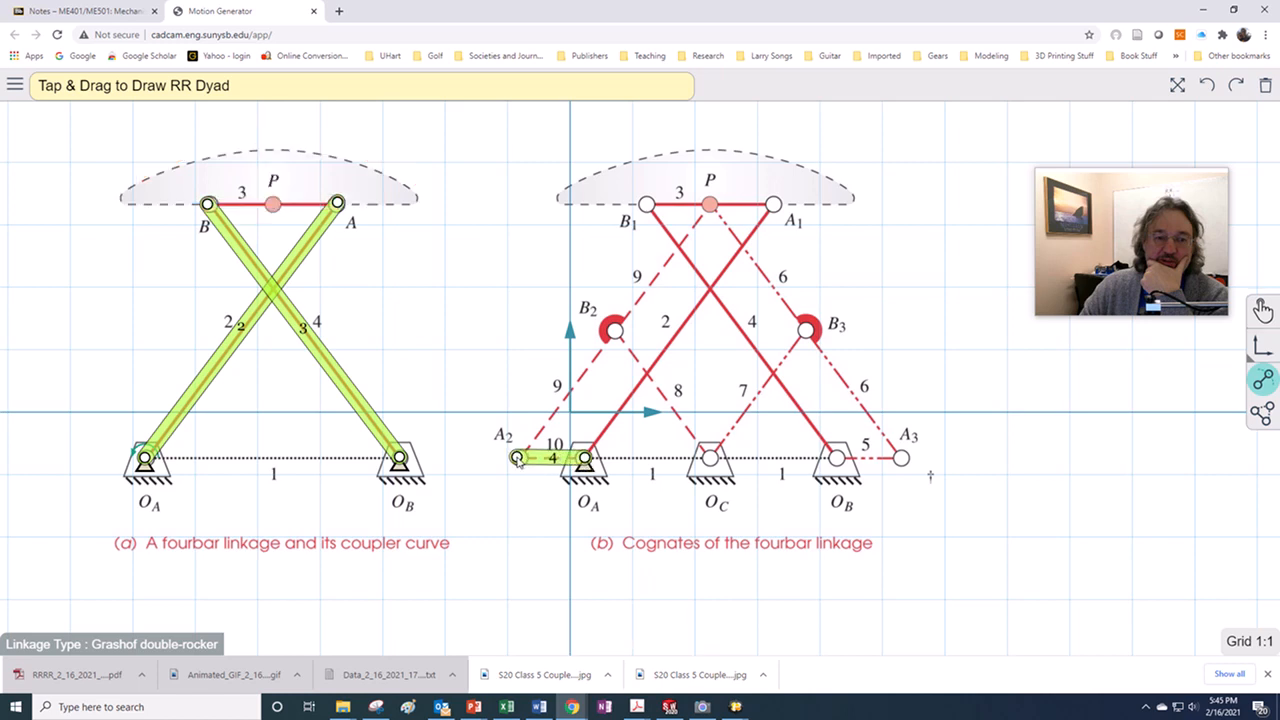
drag(710, 458, 615, 329)
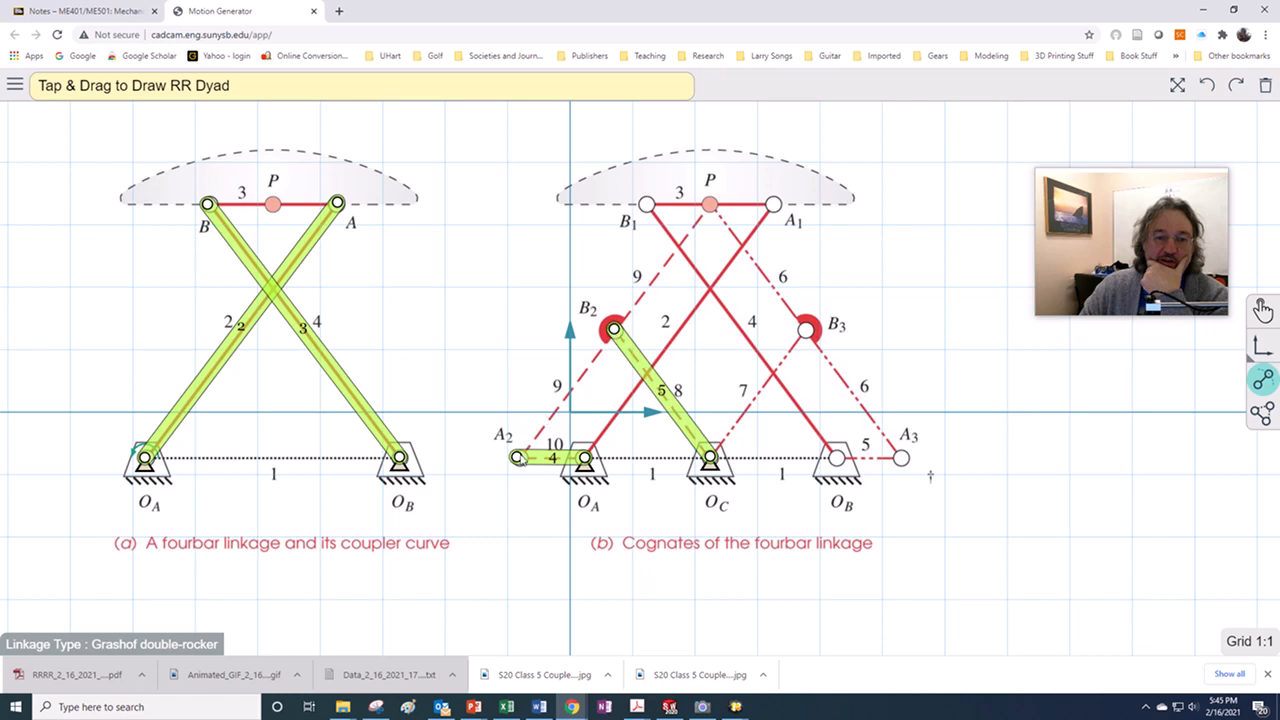
drag(519, 458, 614, 336)
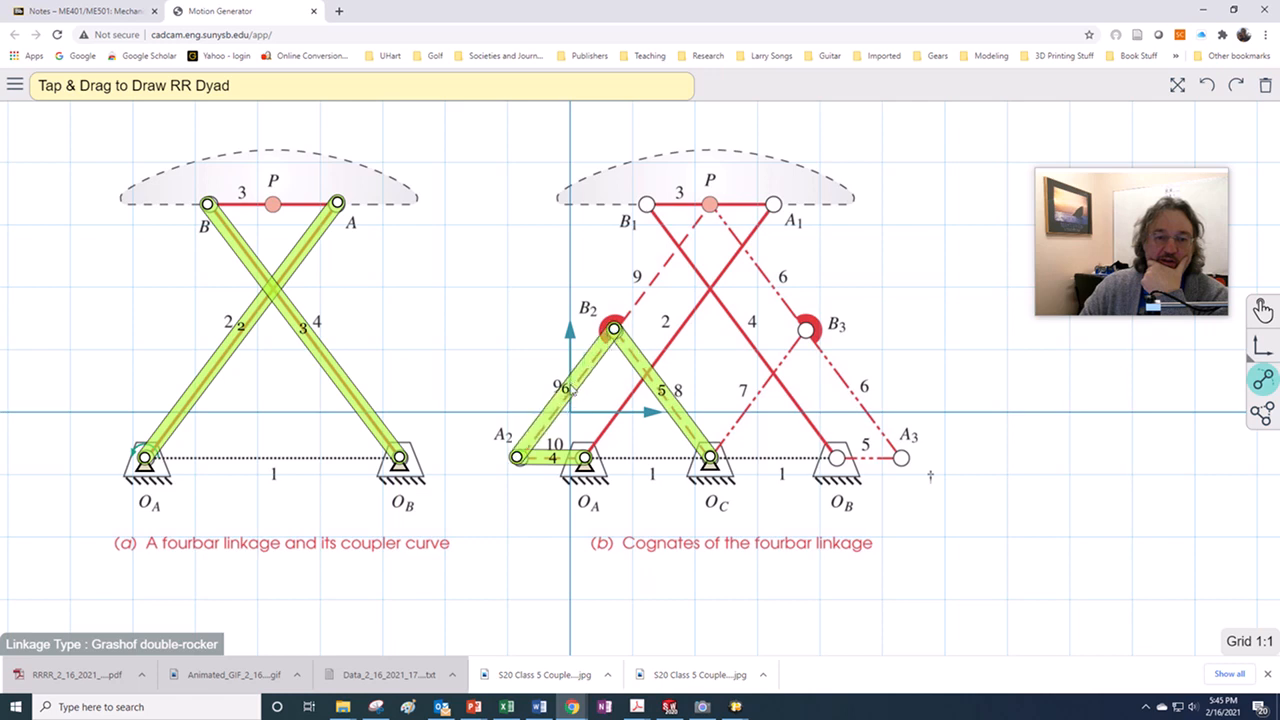
click(1263, 309)
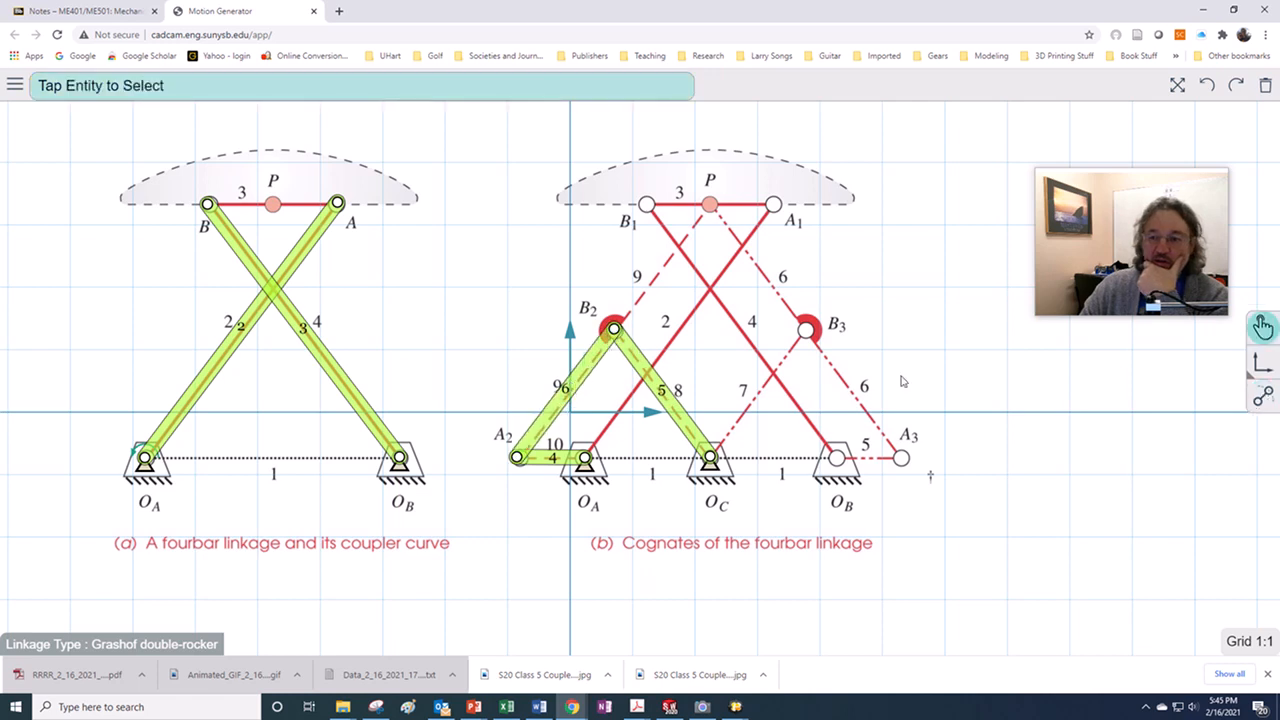
click(579, 380)
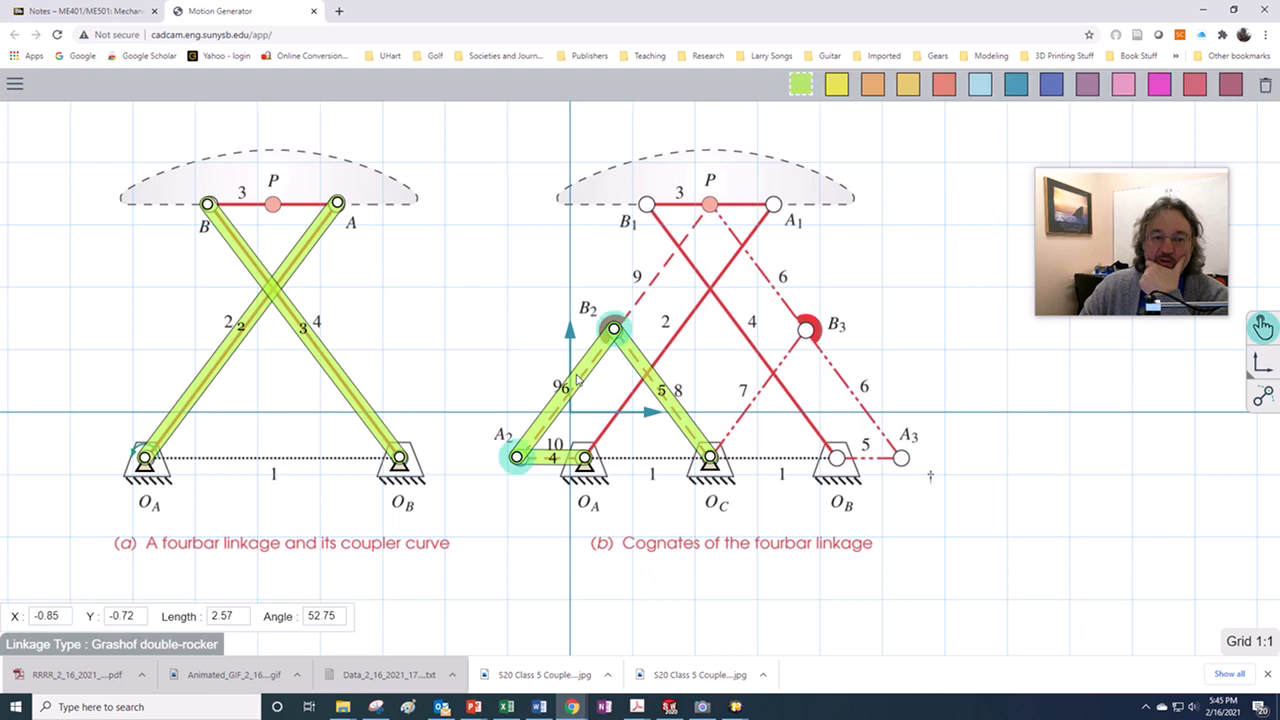
click(1263, 398)
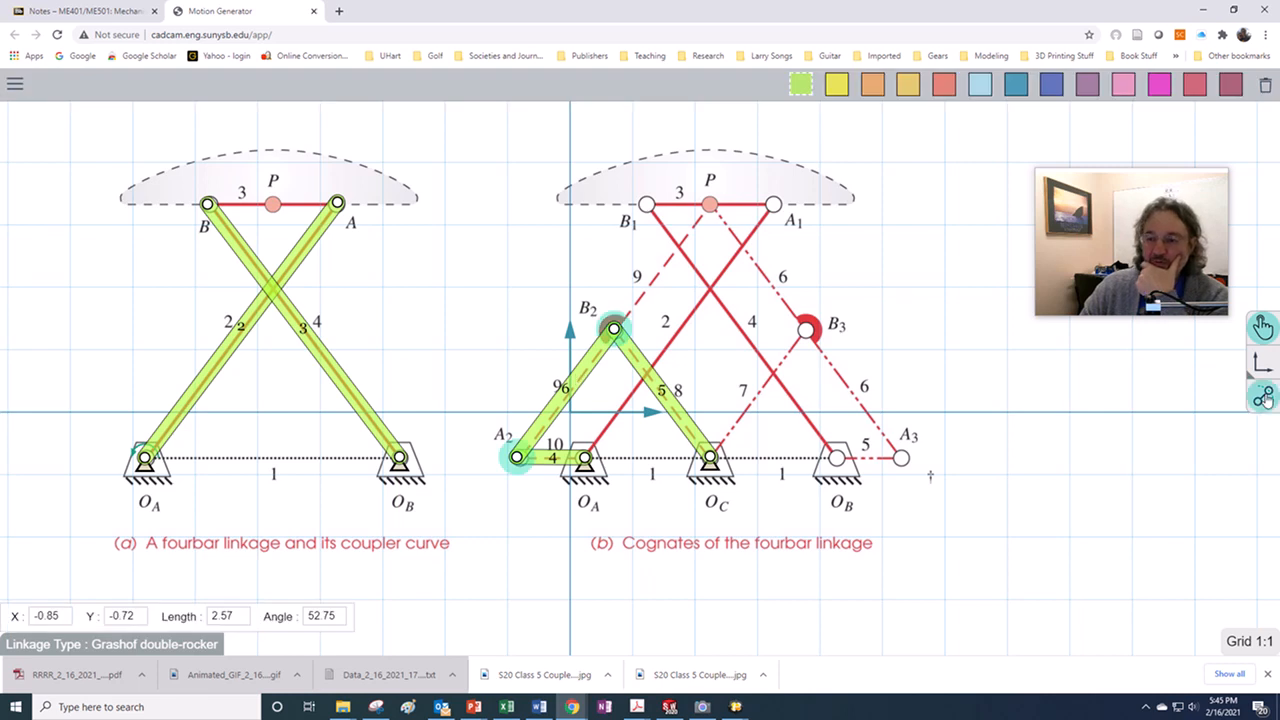
click(1262, 412)
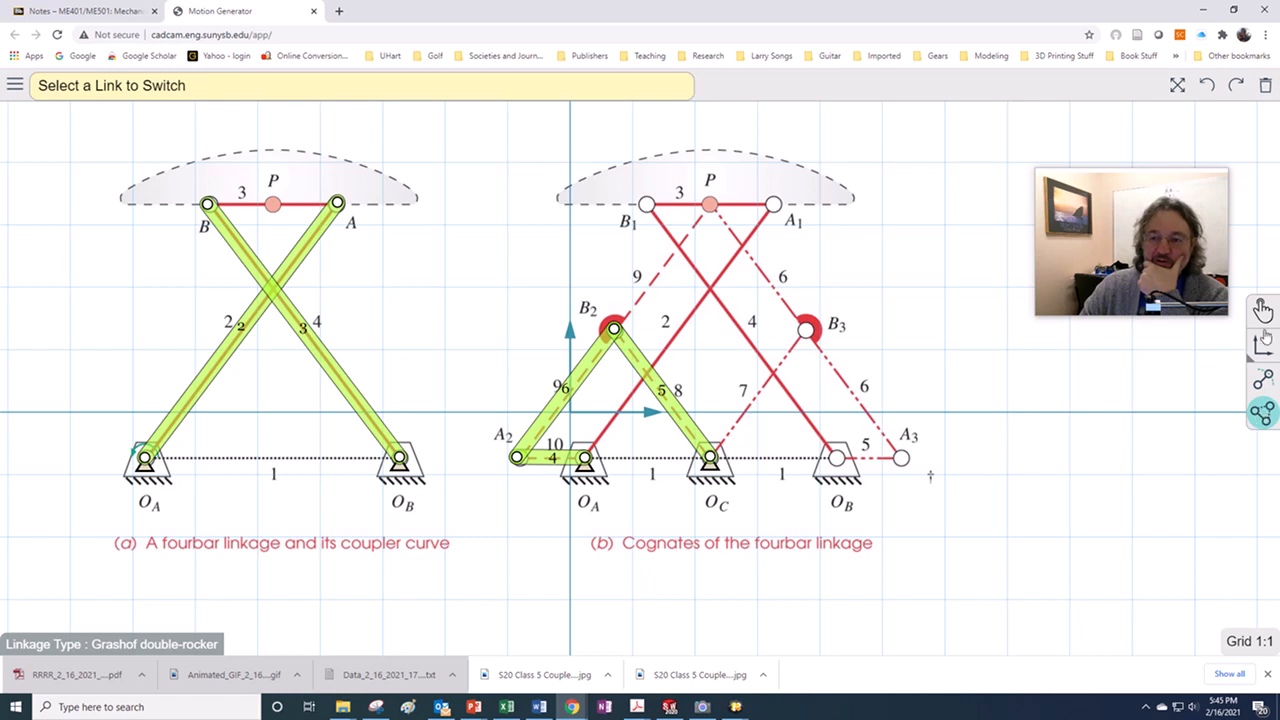
click(1263, 312)
- Delete the link between A2 and B2 and clear all remaining links from the canvas
click(578, 385)
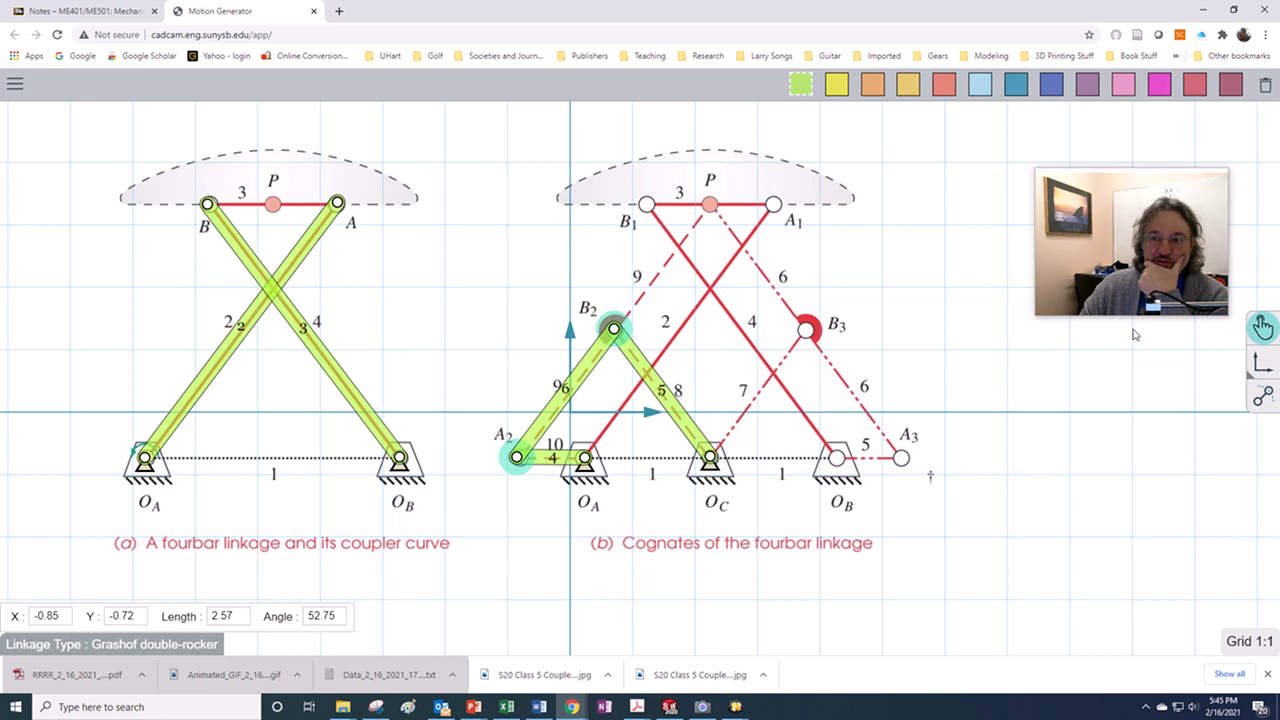
click(1265, 88)
click(1265, 88)
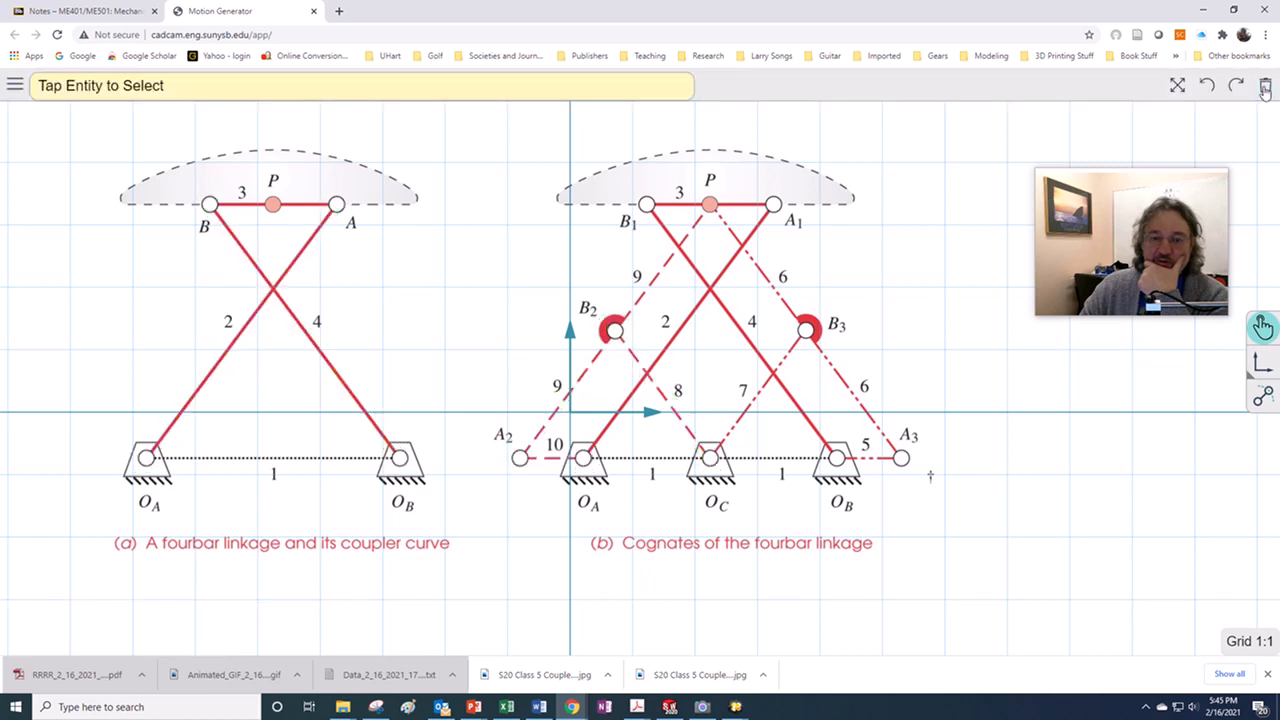
- Draw RR dyads in figure (b) from O_A to A2 and from O_C to B2 to form a four-bar
click(1263, 397)
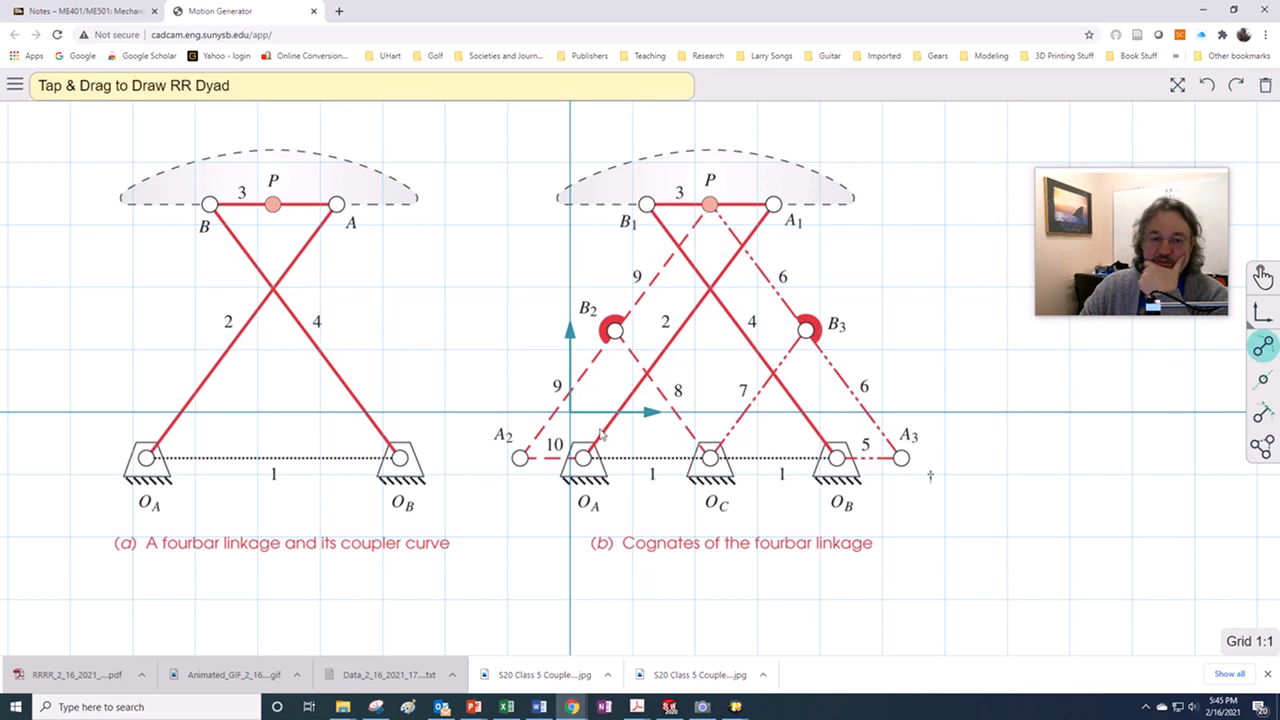
drag(586, 459, 520, 463)
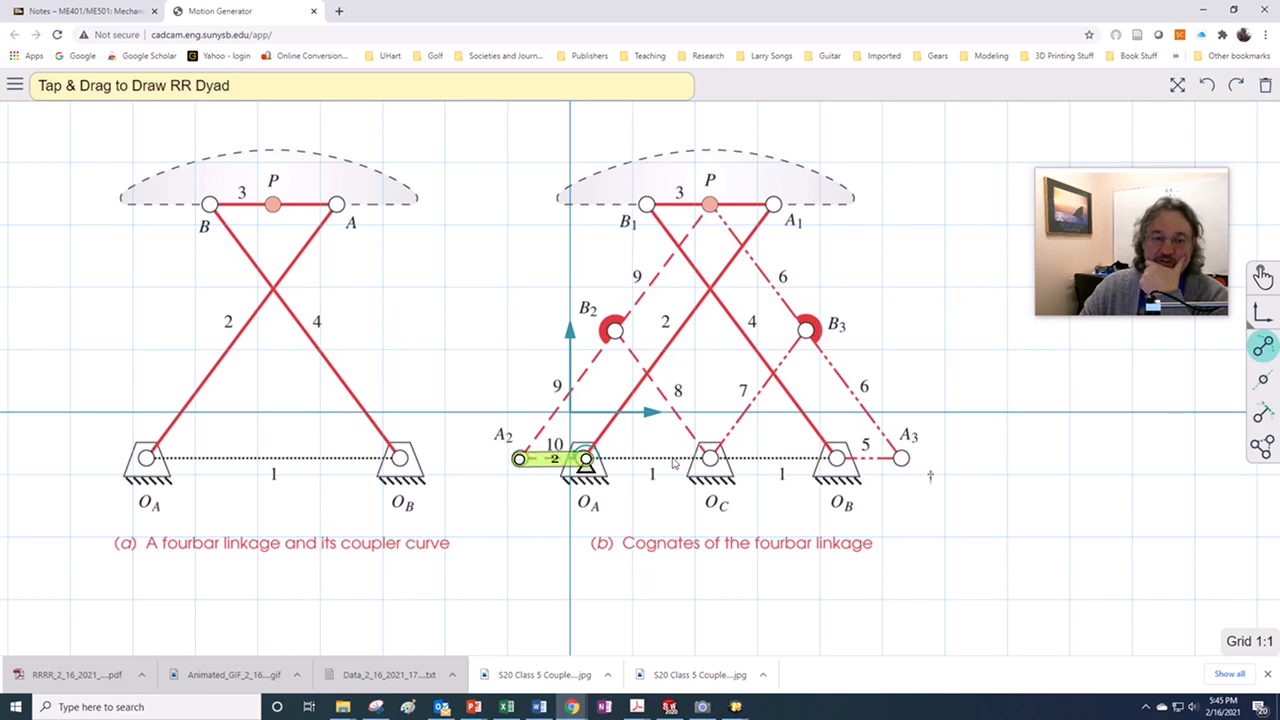
drag(709, 458, 617, 333)
- Move the coupler point onto P in figure (b) and switch the driving input to the link at O_C
click(1262, 309)
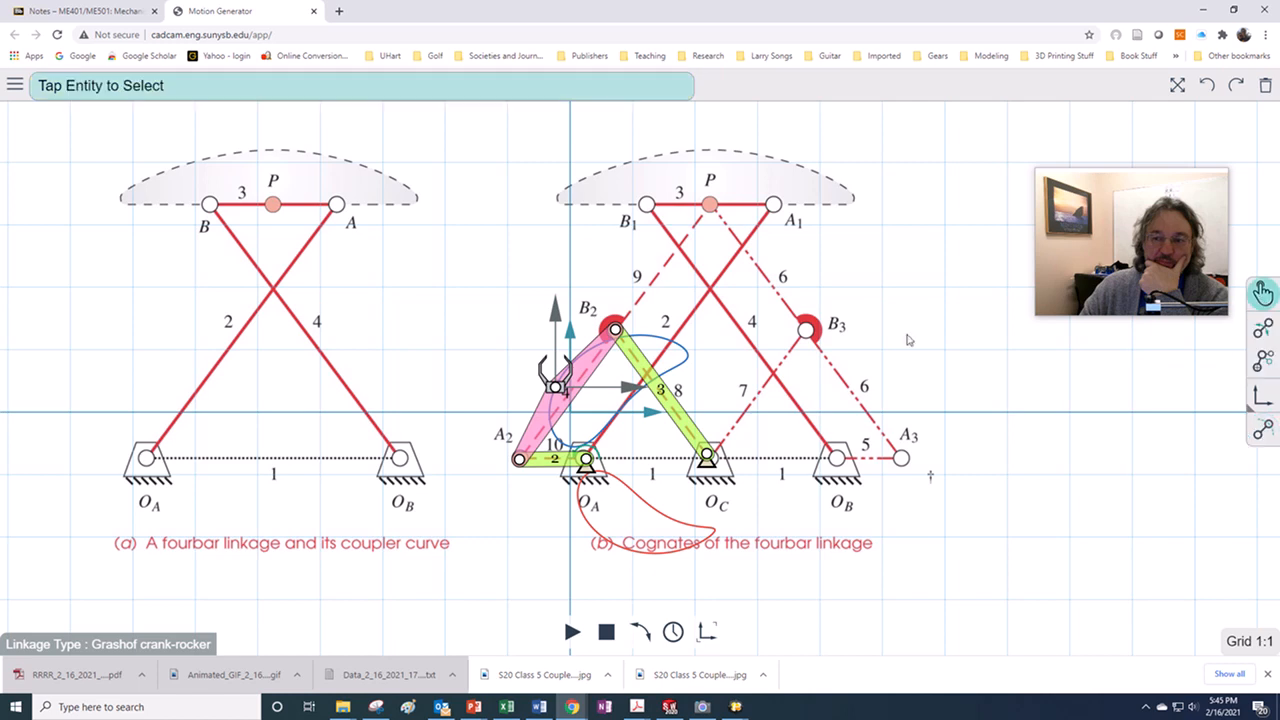
drag(557, 387, 710, 204)
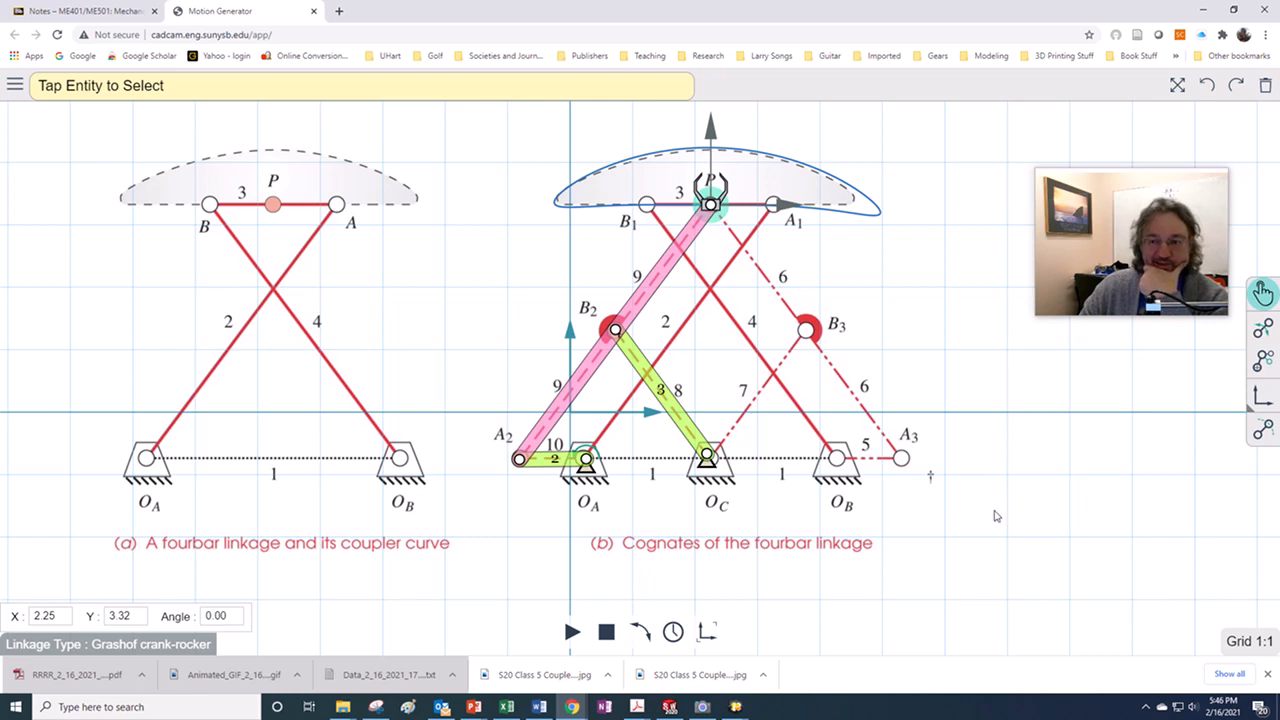
click(1266, 331)
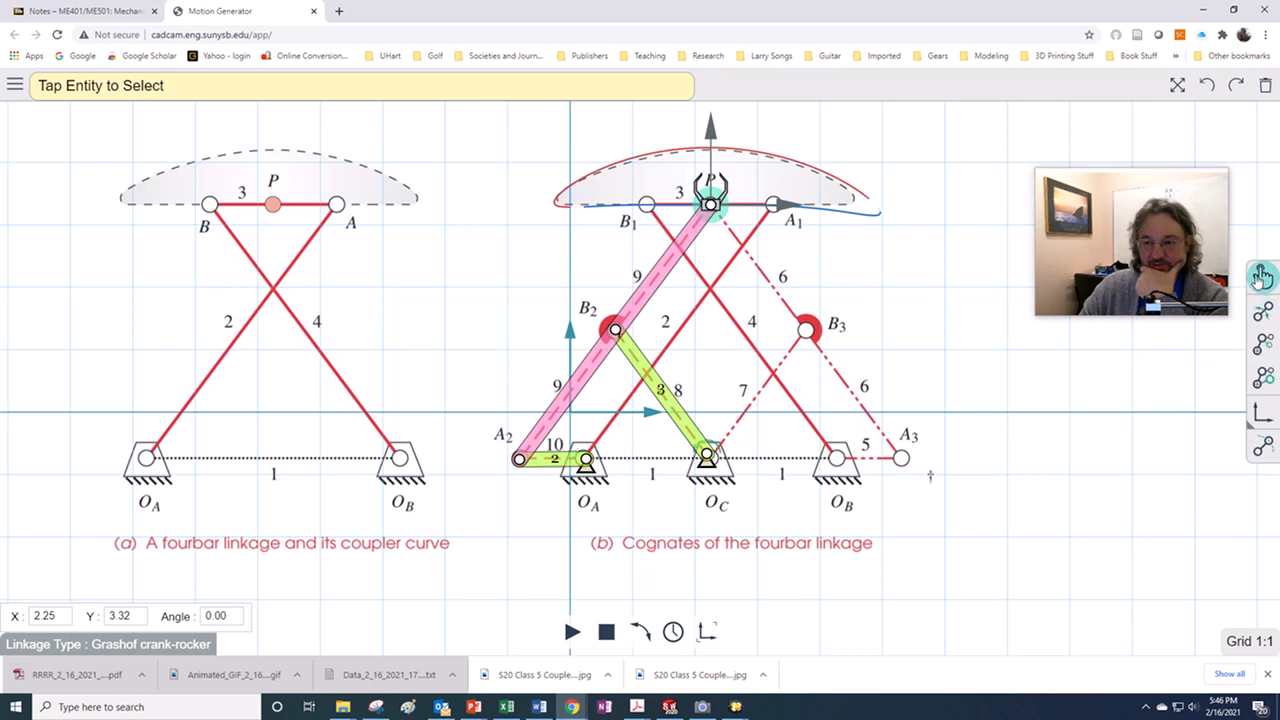
- Draw RR links in figure (b) from ground pivot O_B to A3 and from A3 through B3 to P
click(1263, 446)
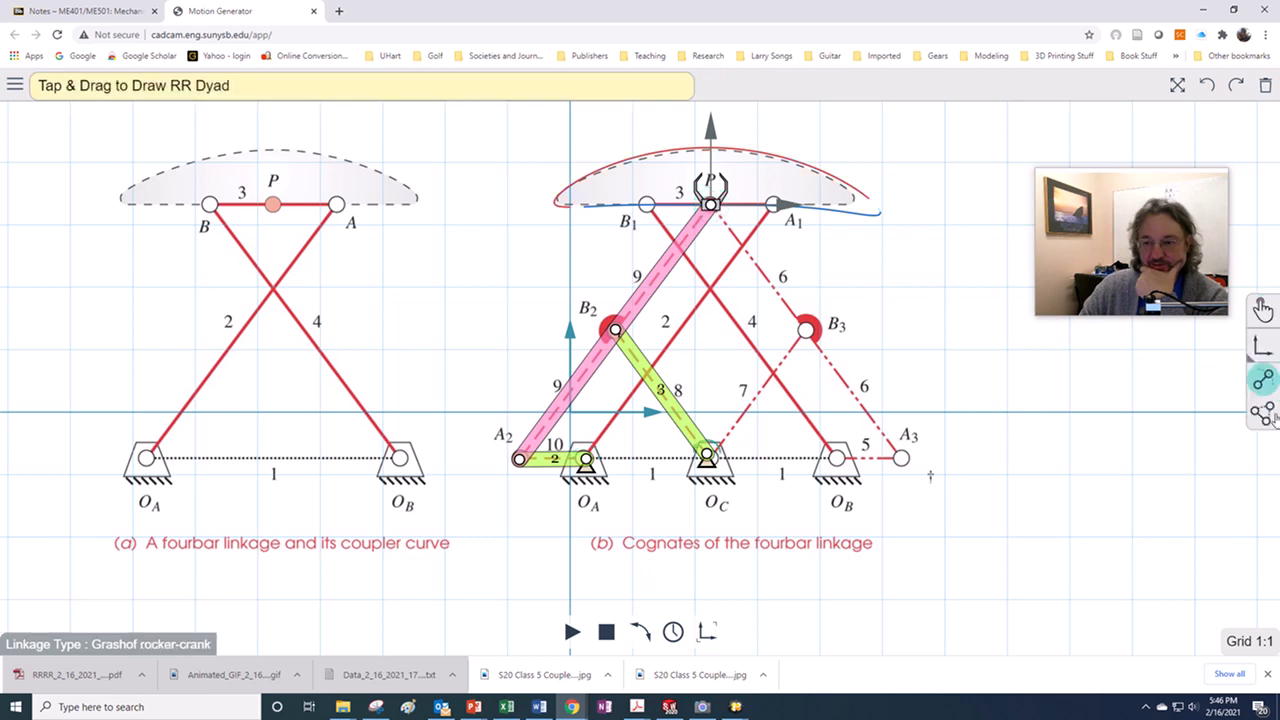
click(1261, 381)
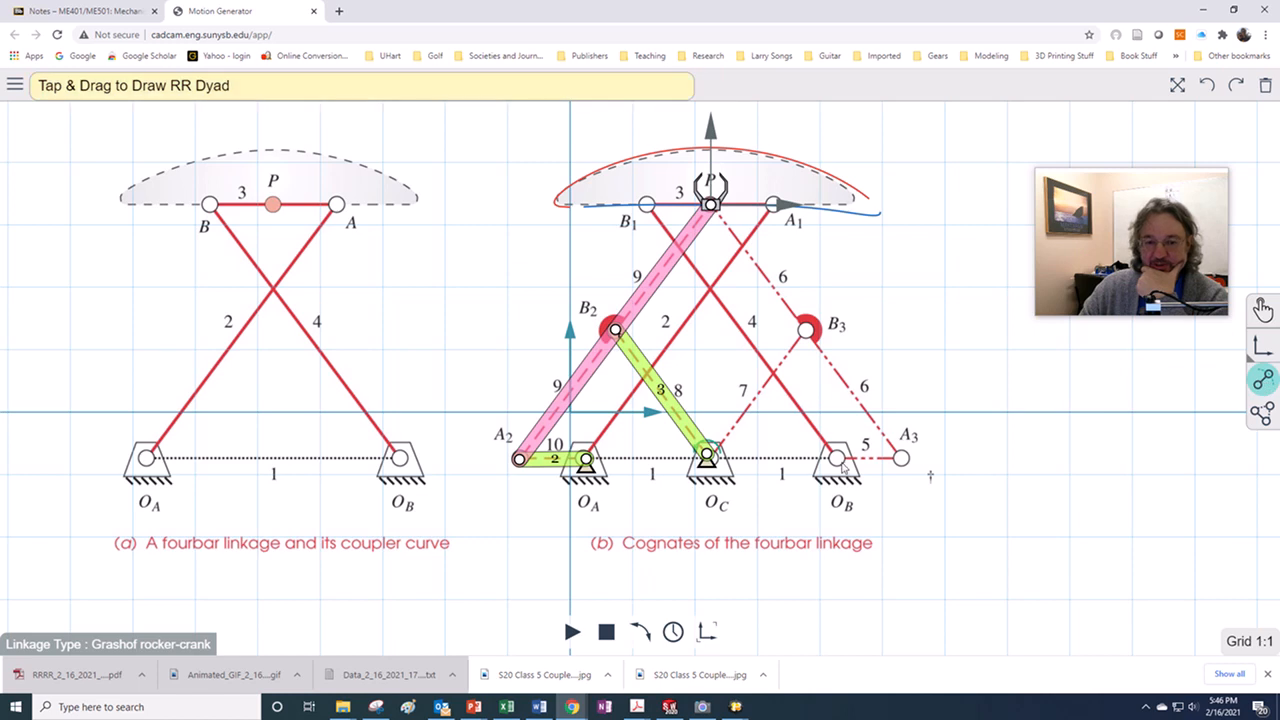
mouse_move(836, 459)
mouse_down()
mouse_move(903, 460)
mouse_move(793, 303)
mouse_move(808, 334)
mouse_up()
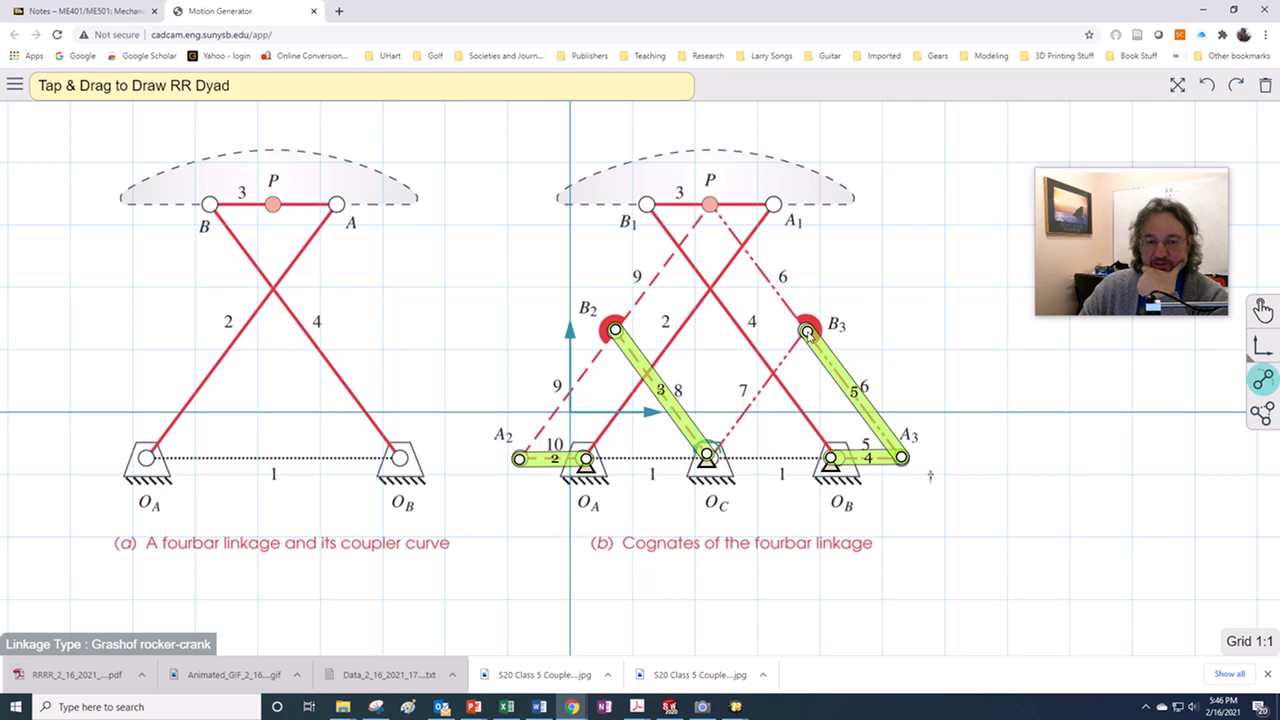
drag(808, 334, 710, 204)
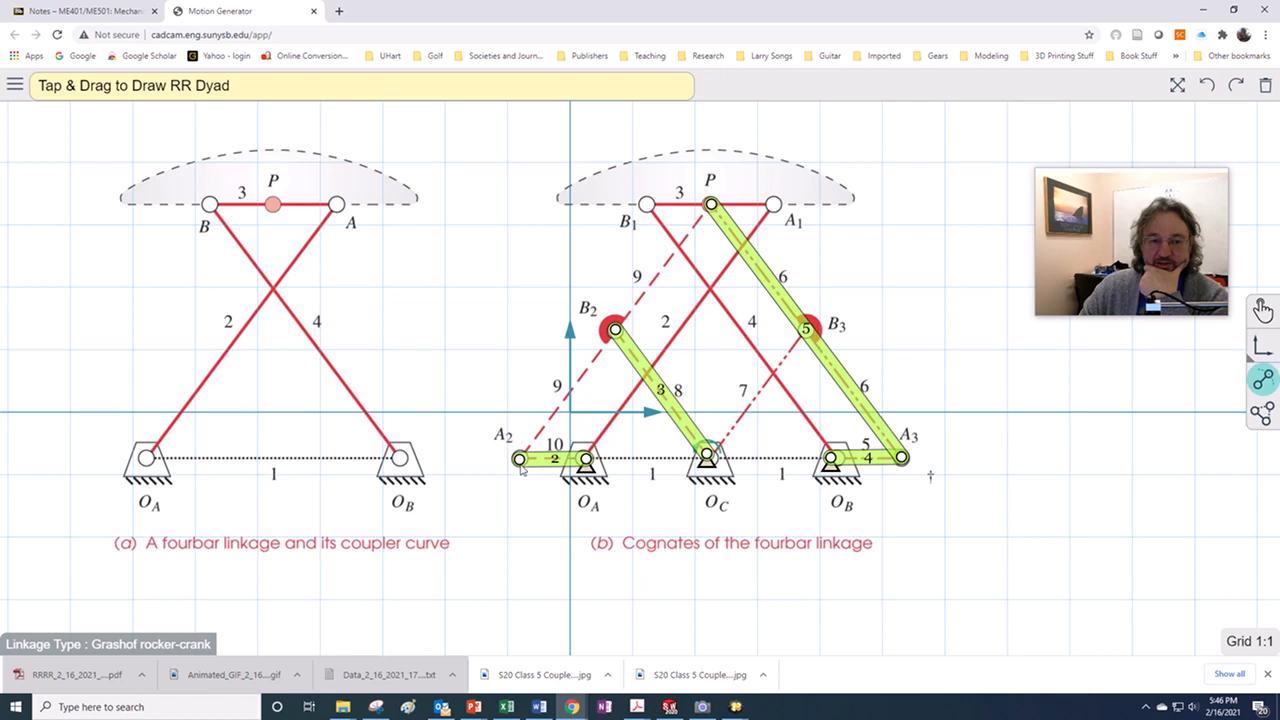
- Draw an RR link in figure (b) from A2 to P and switch it to a ternary link joined to the O_C–B2 link
drag(519, 460, 721, 206)
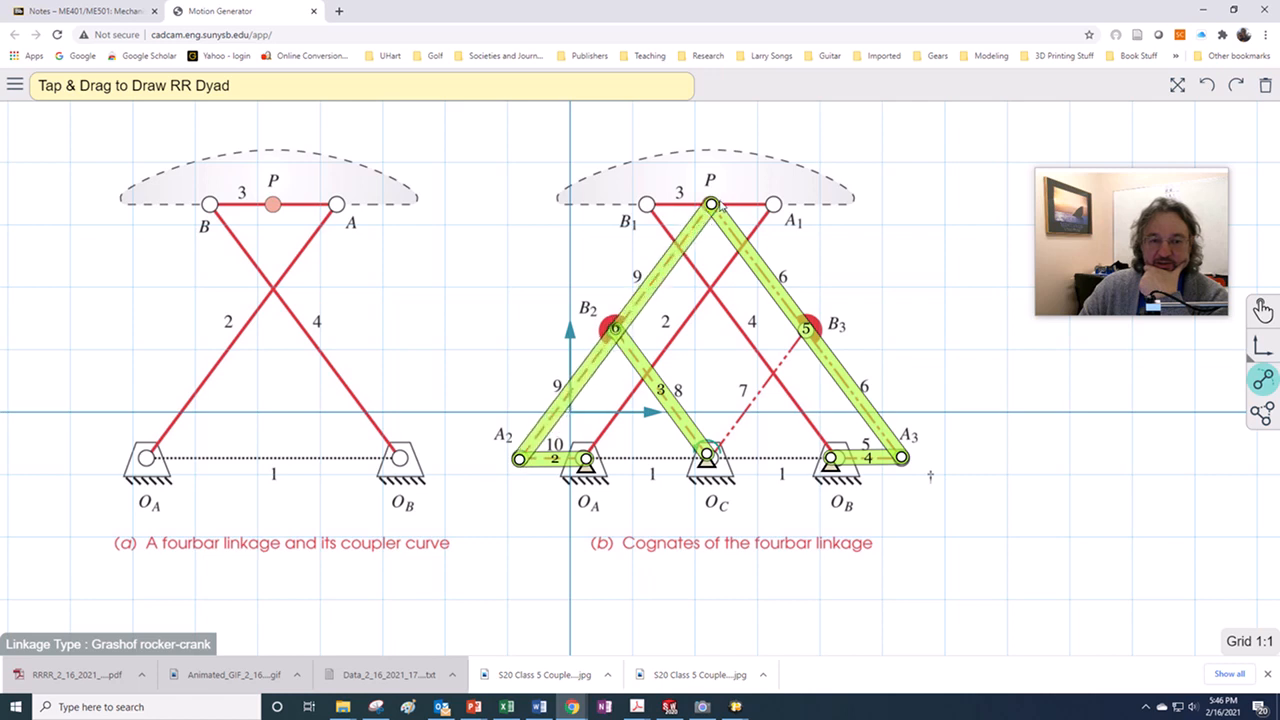
click(1262, 310)
click(640, 308)
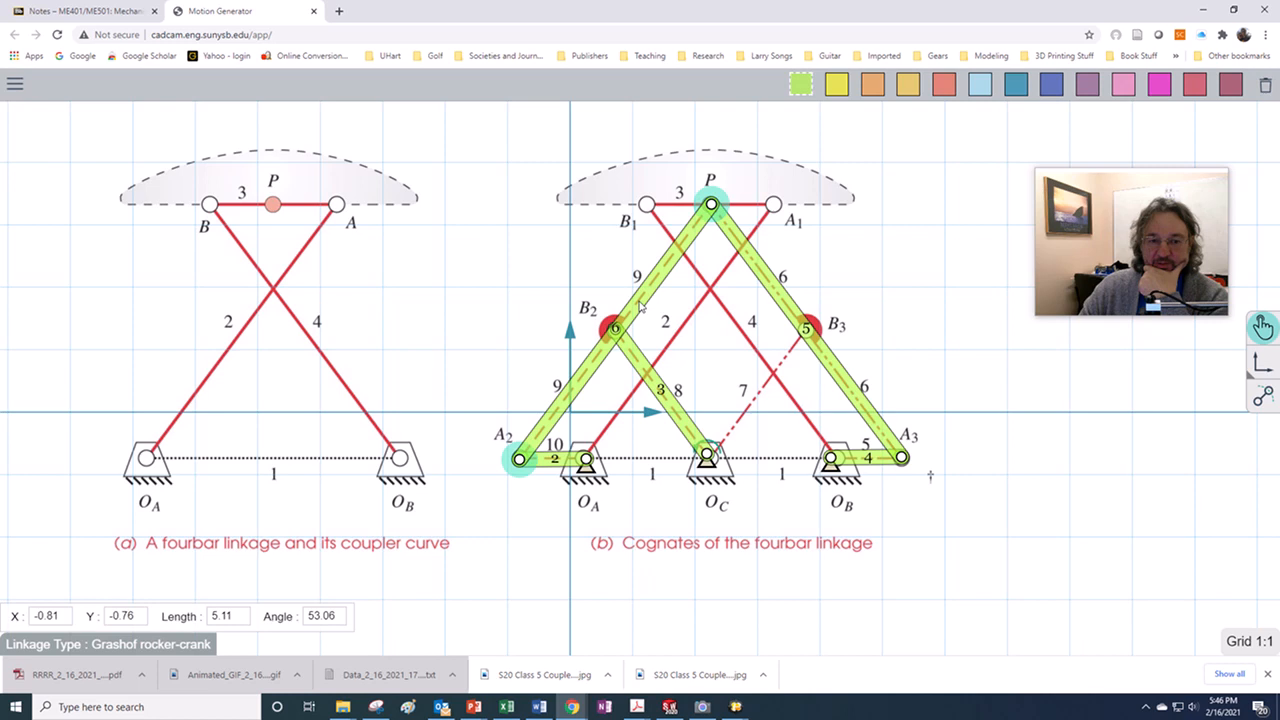
click(1264, 398)
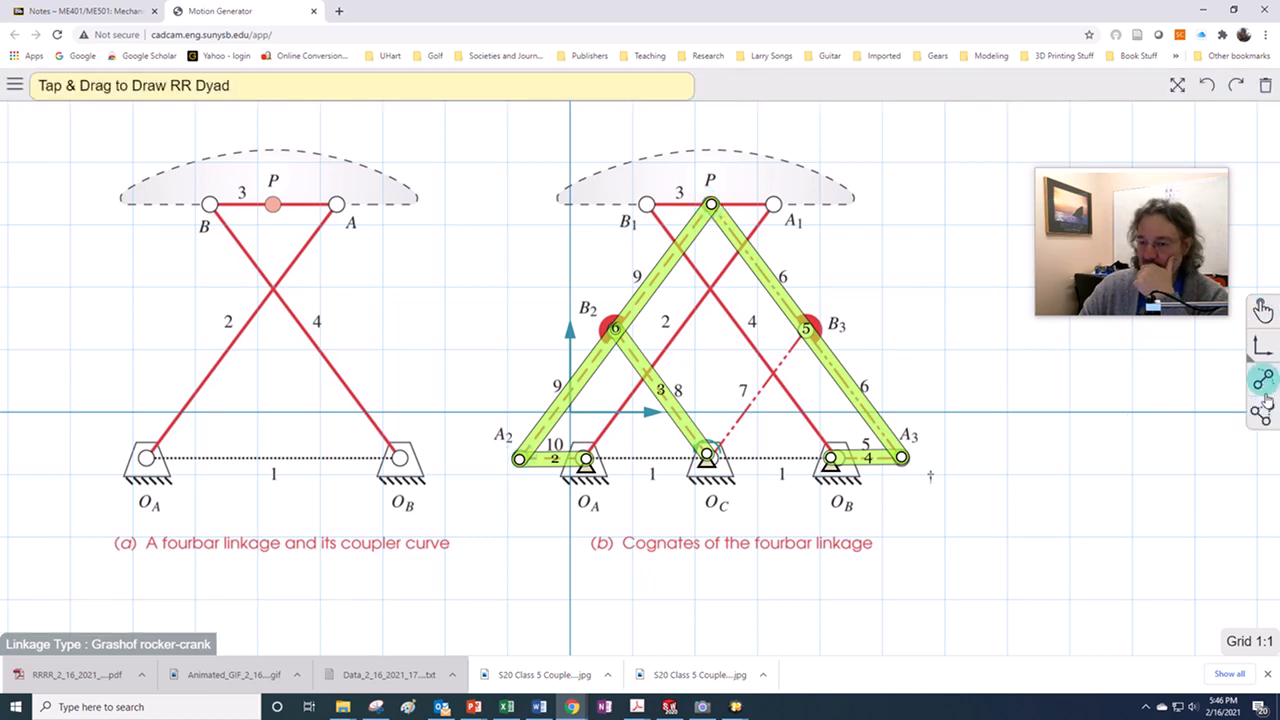
click(1262, 410)
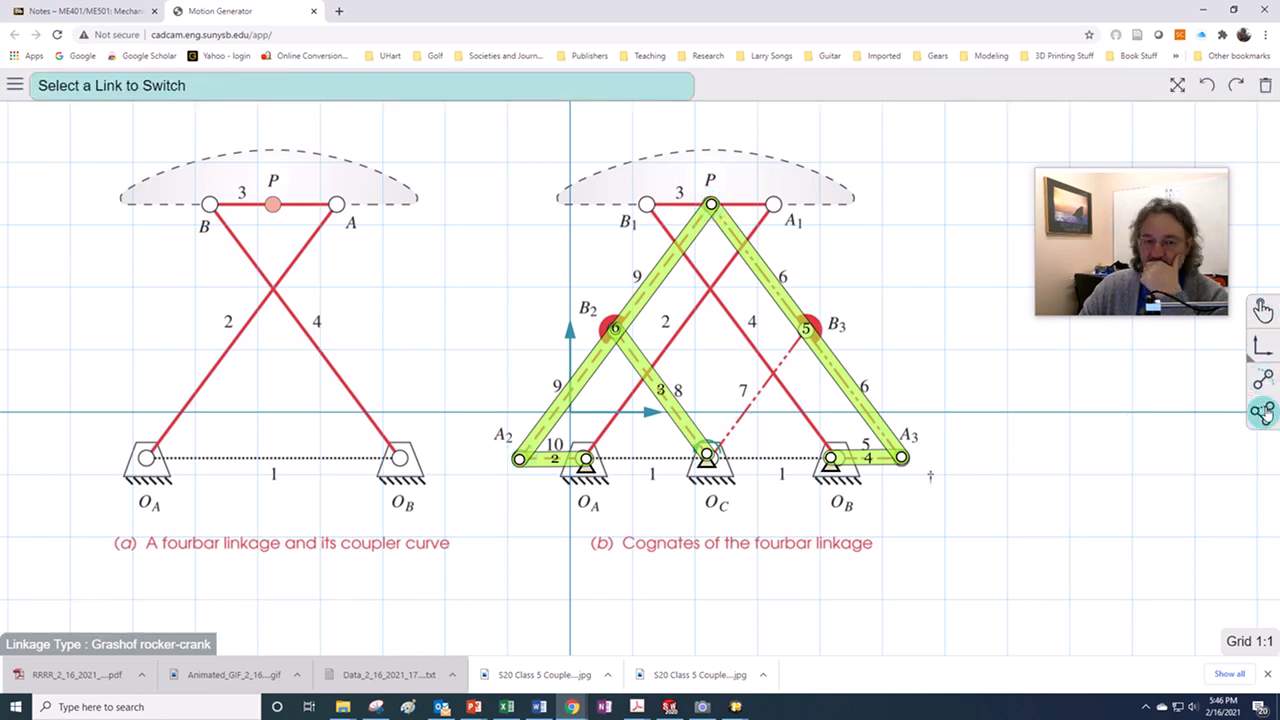
click(636, 330)
click(624, 342)
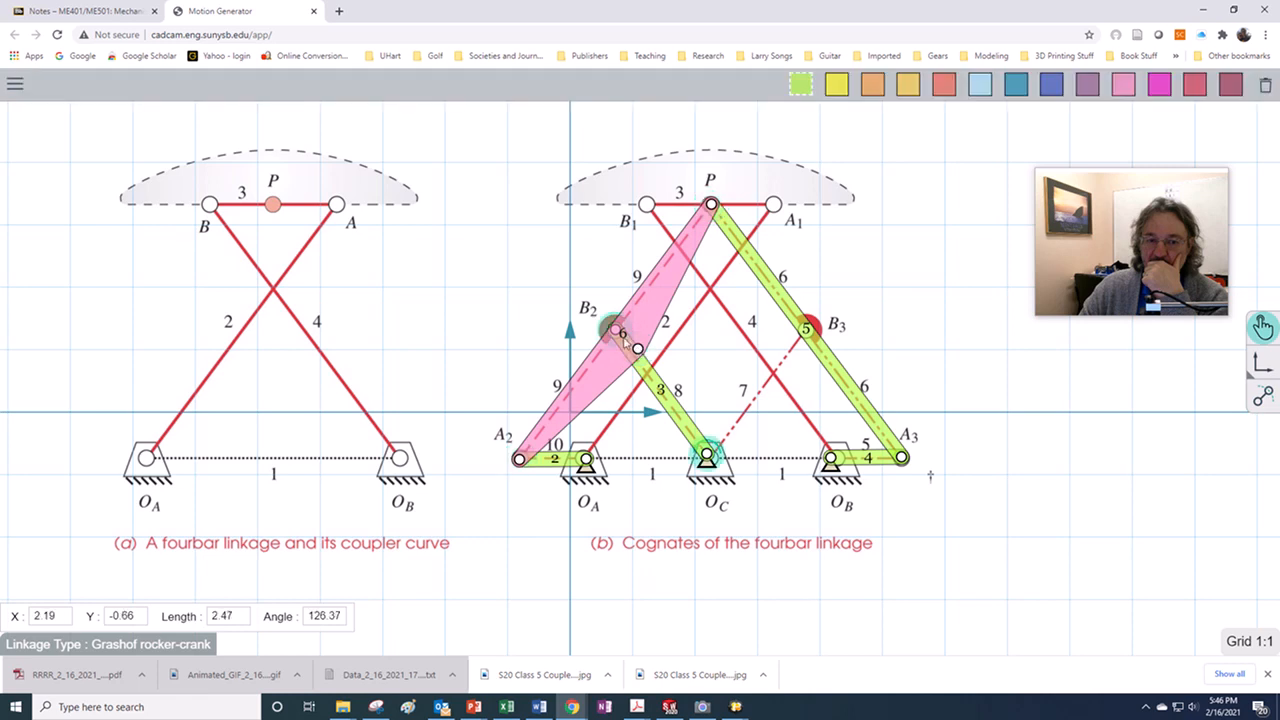
- Try to move the ternary link's free joint onto B2 in figure (b)
drag(638, 350, 615, 335)
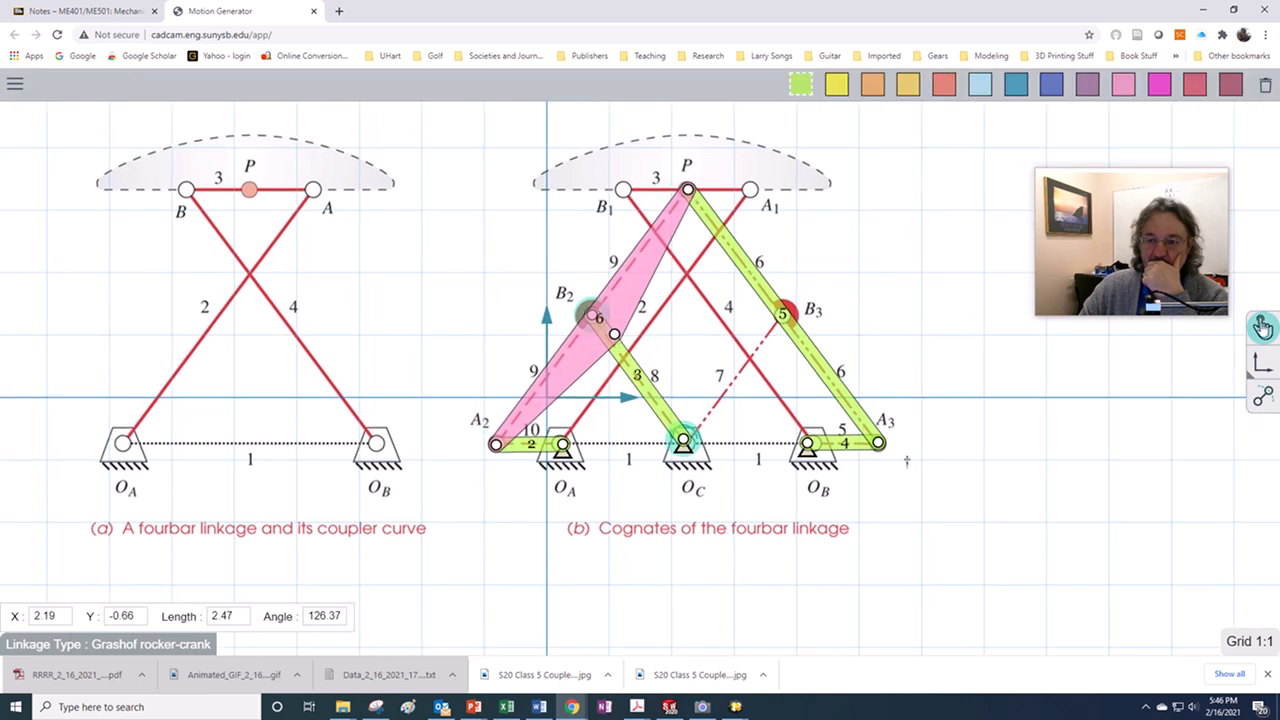
click(1262, 328)
drag(620, 338, 600, 329)
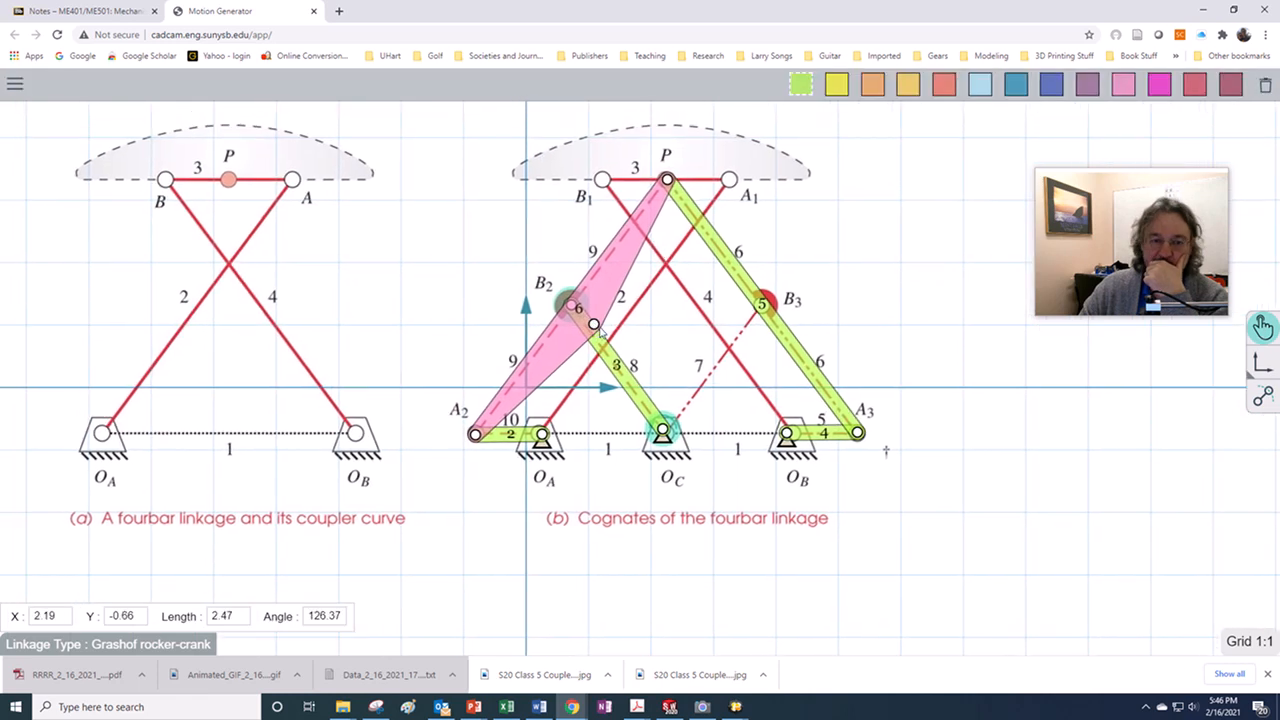
click(585, 314)
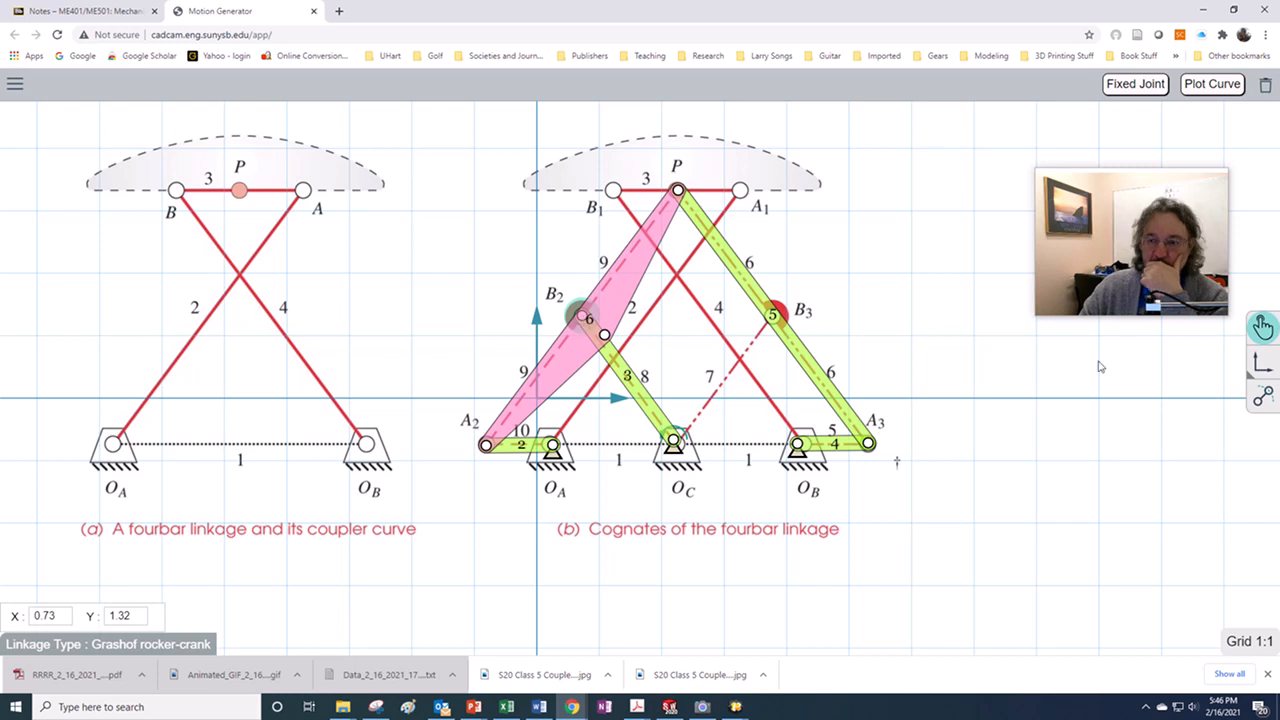
click(625, 375)
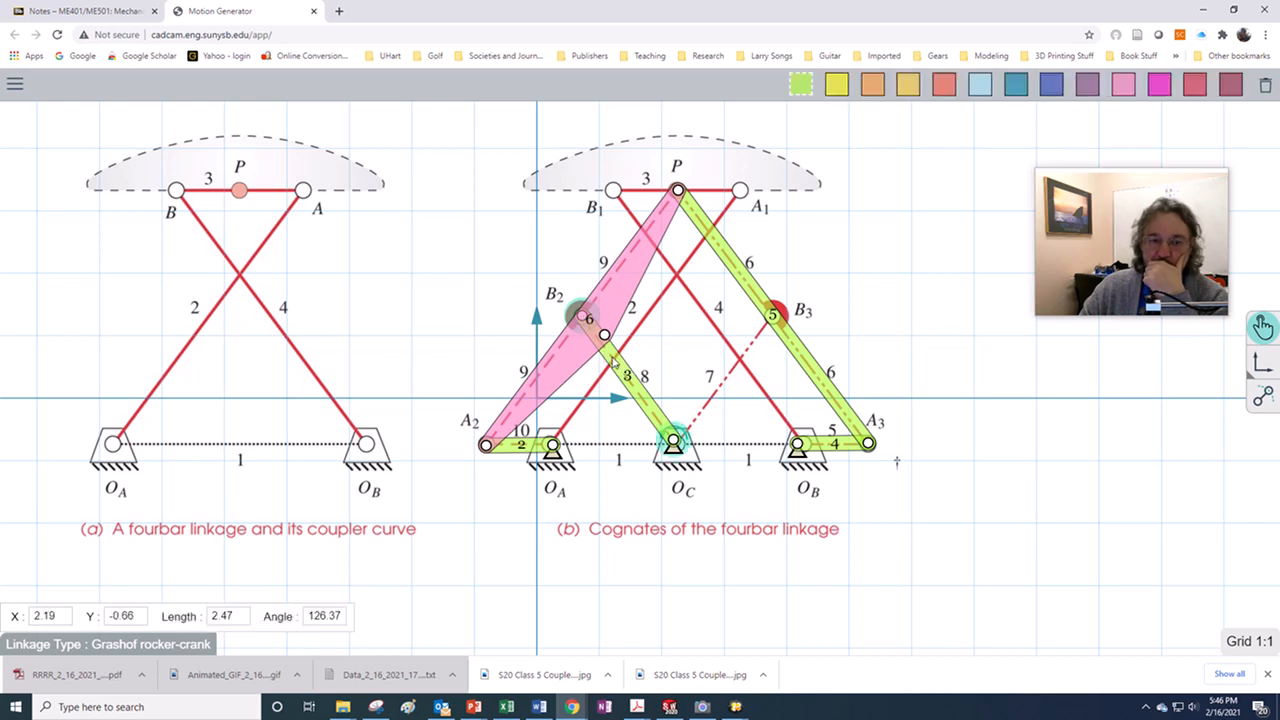
click(585, 318)
click(605, 336)
drag(605, 337, 591, 329)
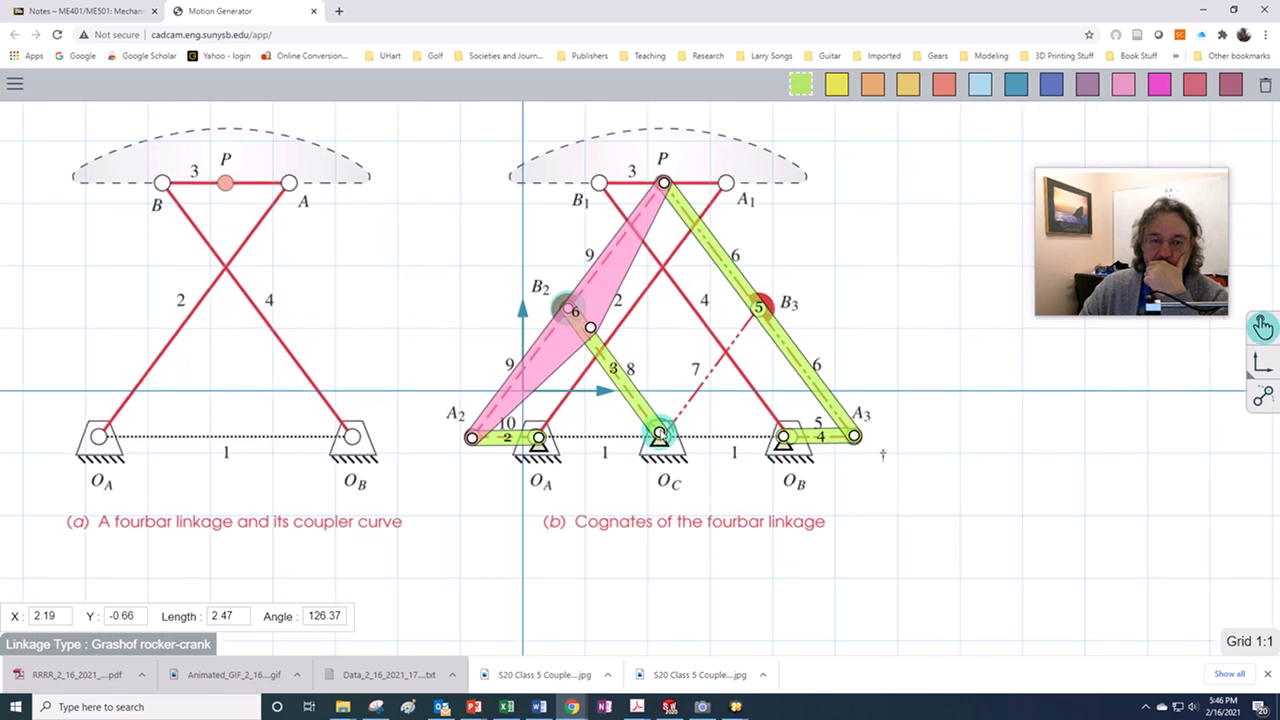
- Add a driving input at ground pivot O_A in figure (b)
click(662, 436)
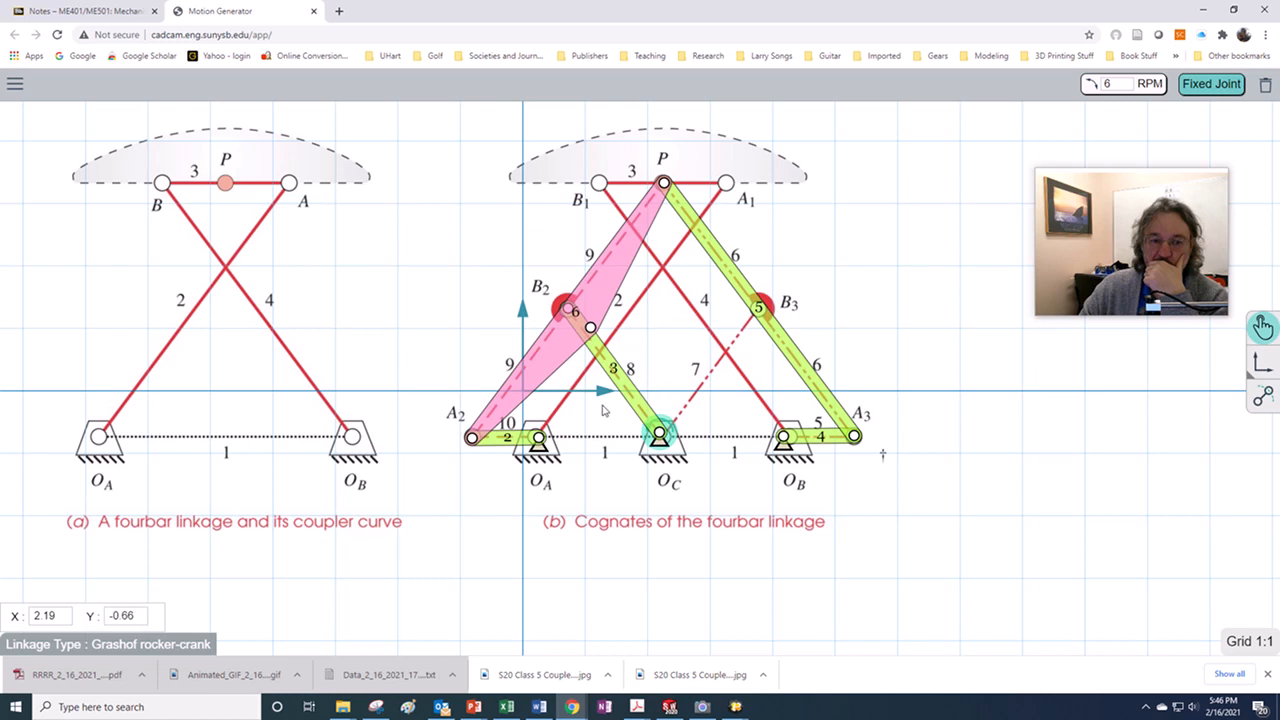
click(538, 438)
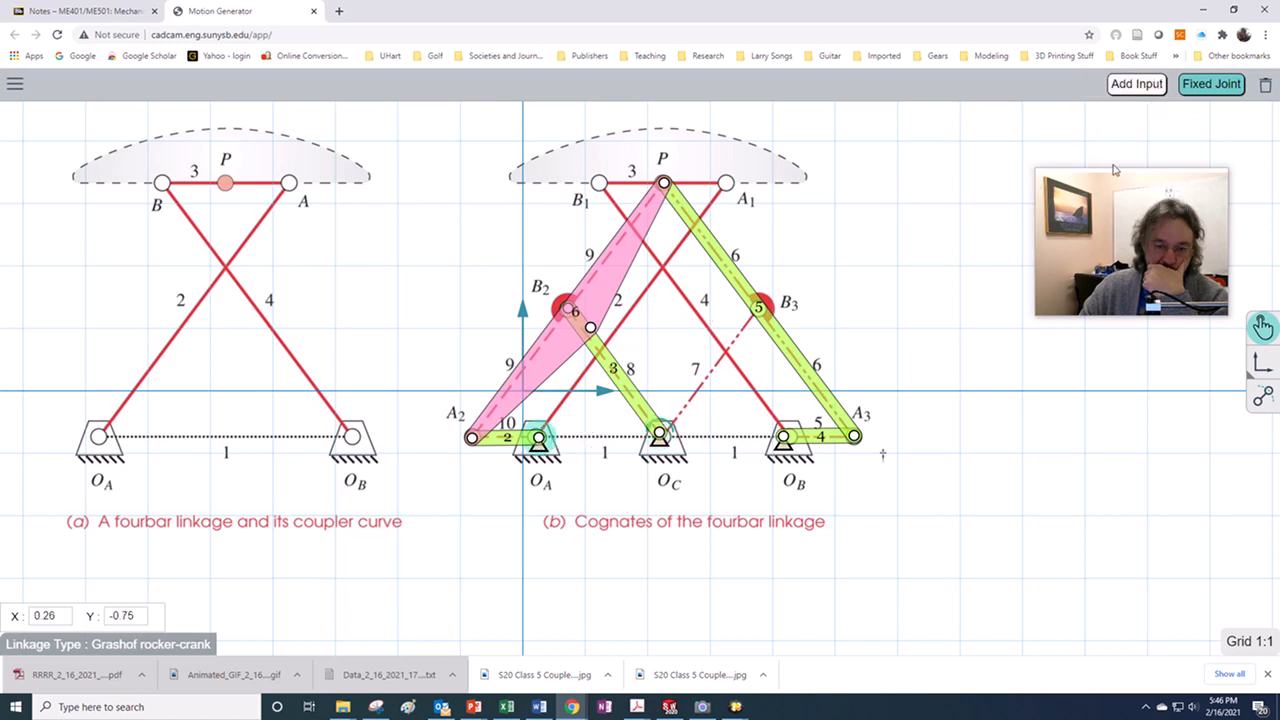
click(1148, 86)
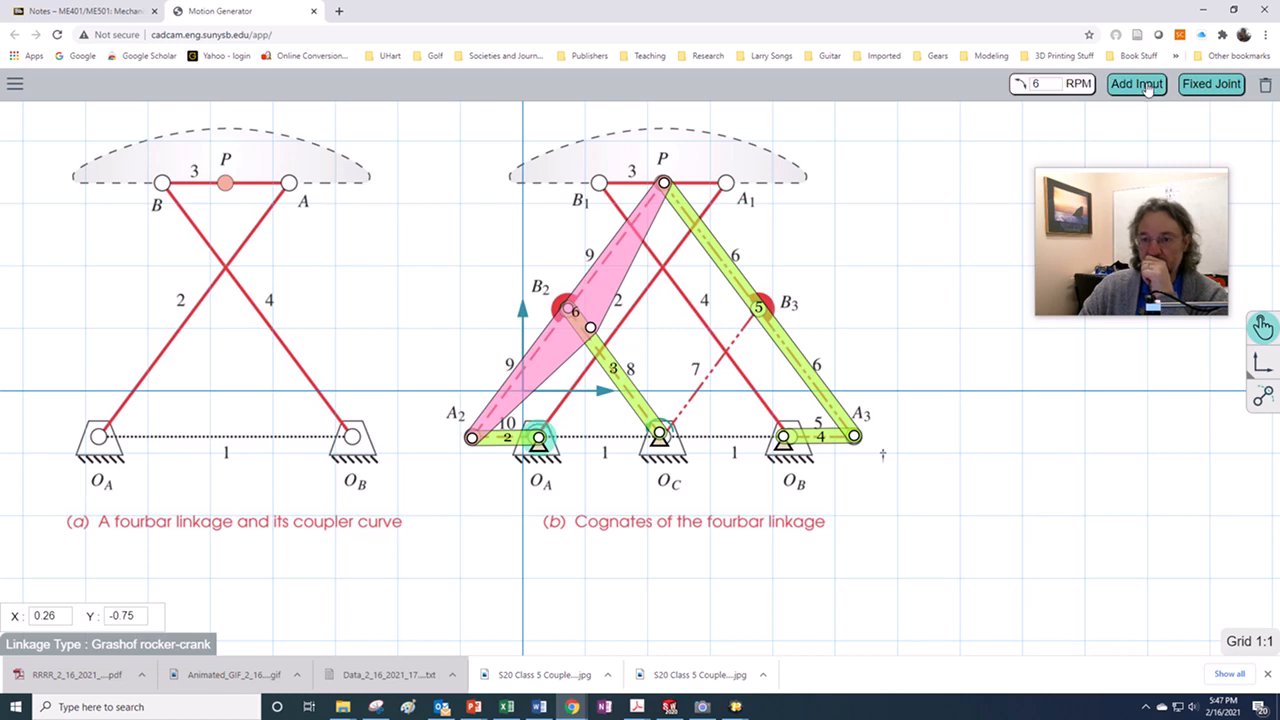
- Delete the link at O_C, the O_B–A3 and A3–P links, and the ternary link, keeping only the O_A–A2 crank
click(660, 434)
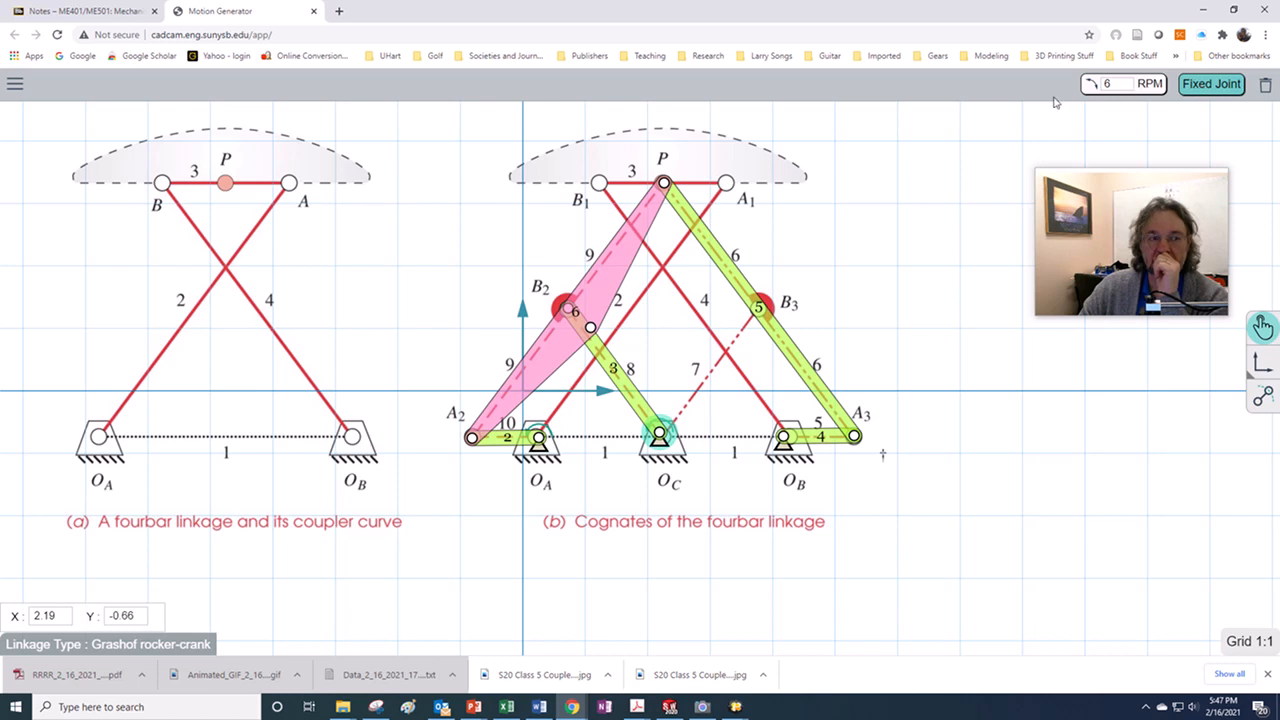
click(1264, 87)
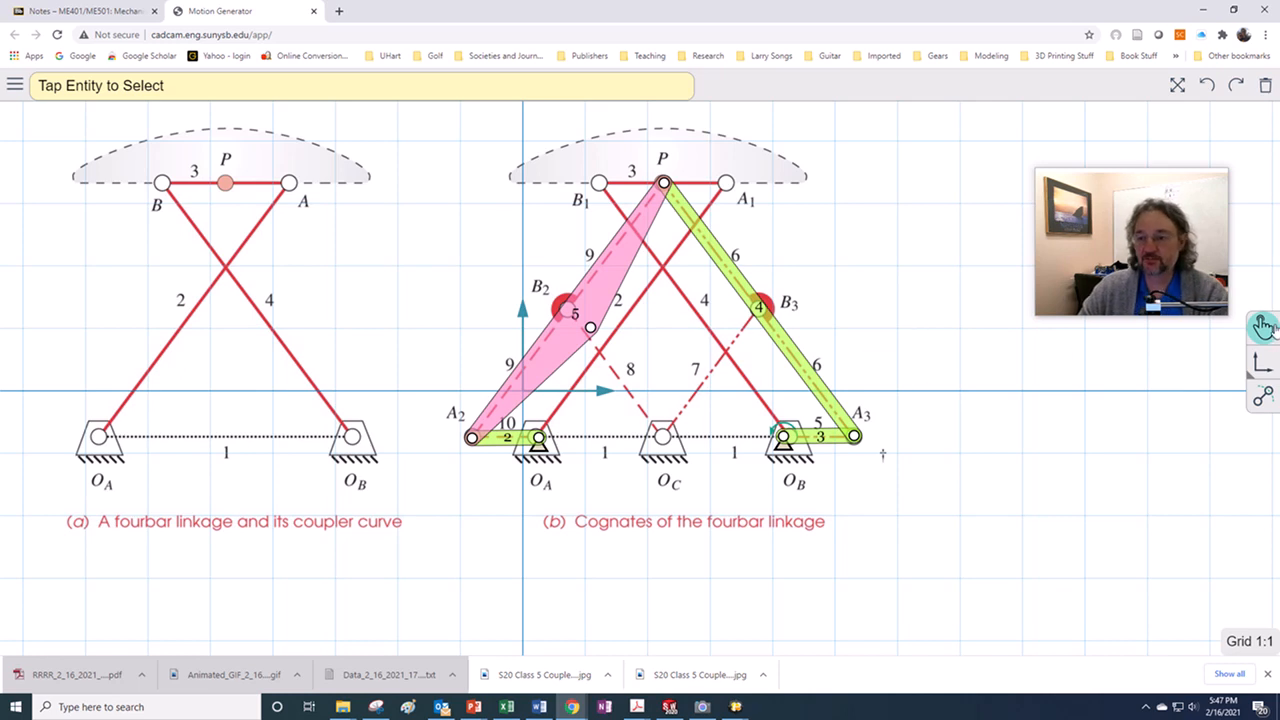
click(850, 437)
click(826, 447)
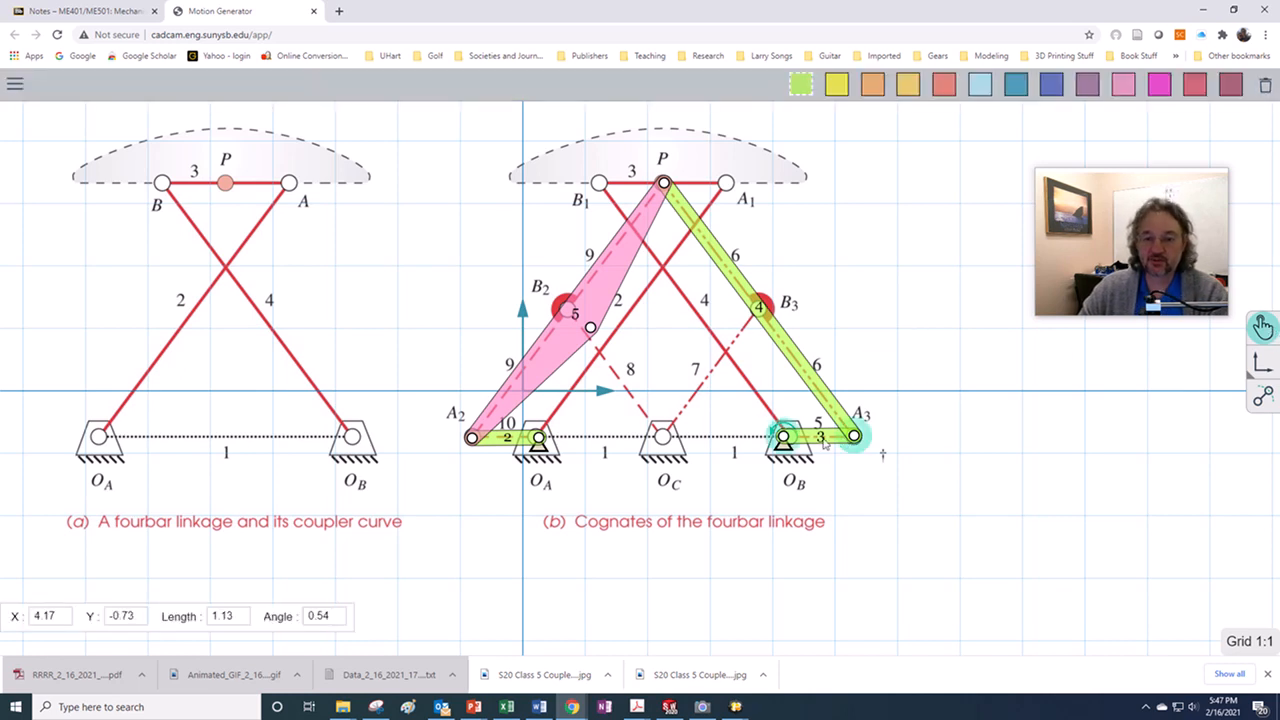
click(1265, 85)
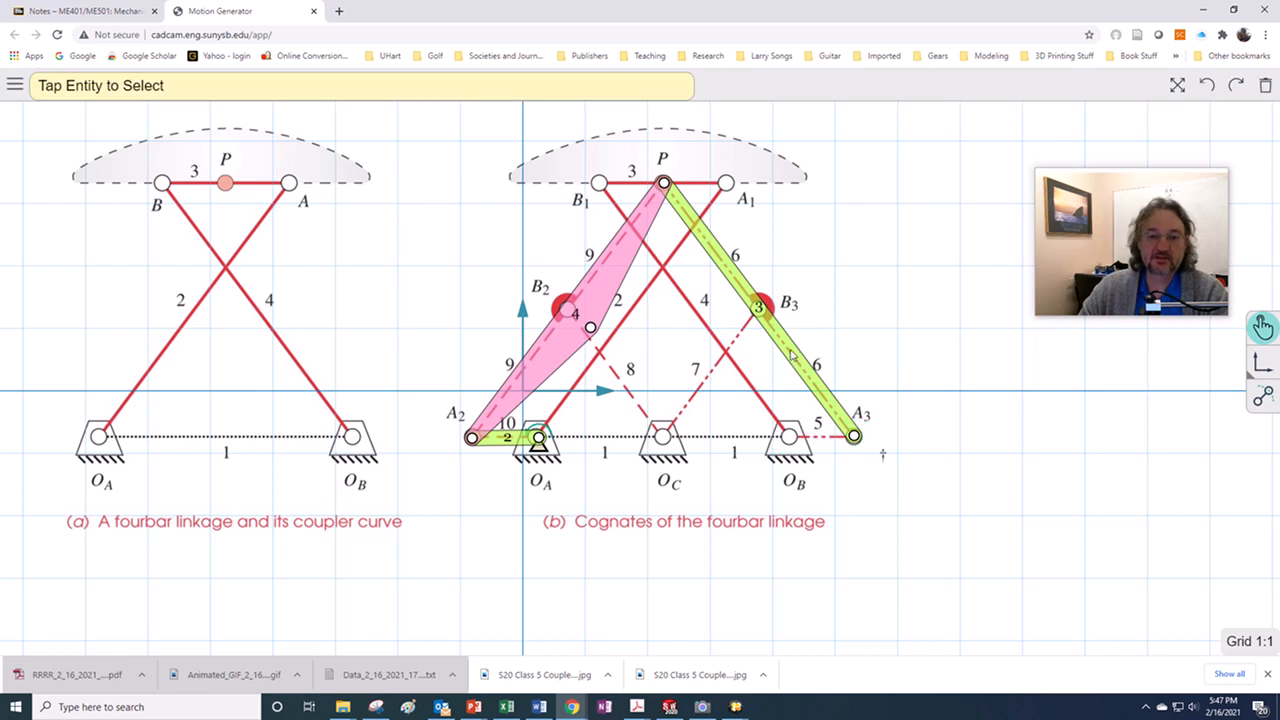
click(792, 355)
click(1264, 88)
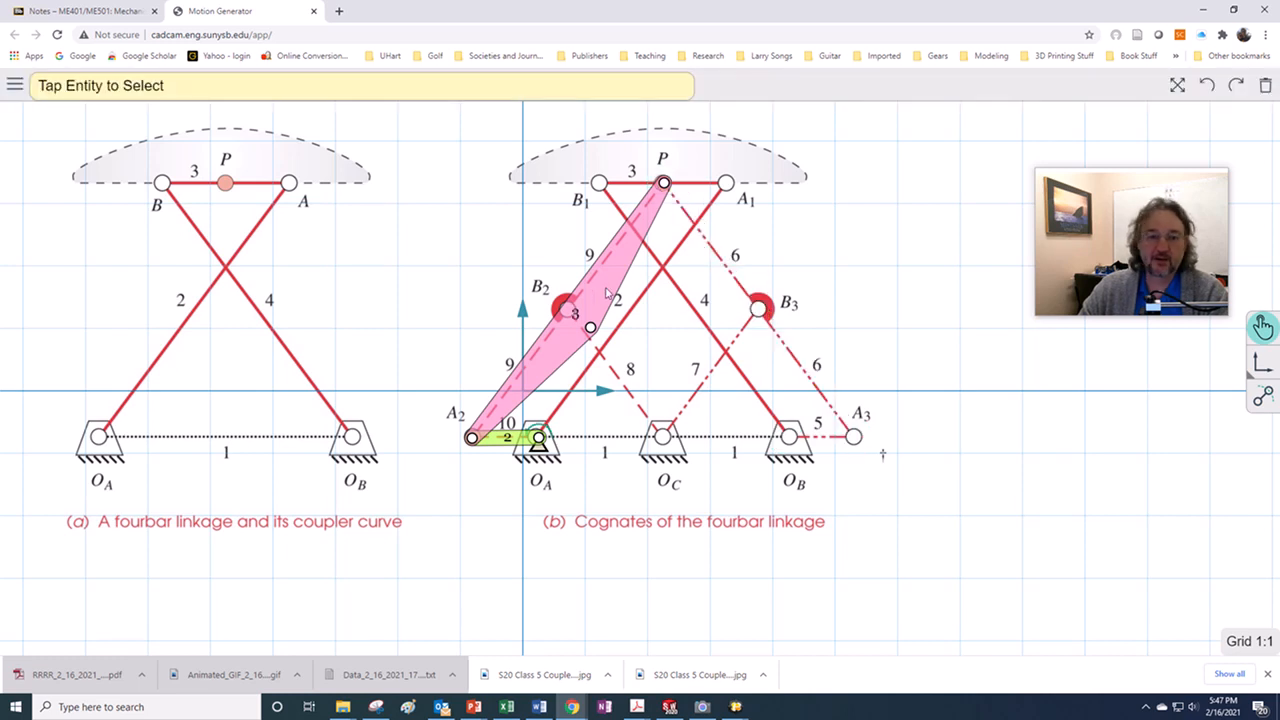
click(602, 293)
click(1264, 86)
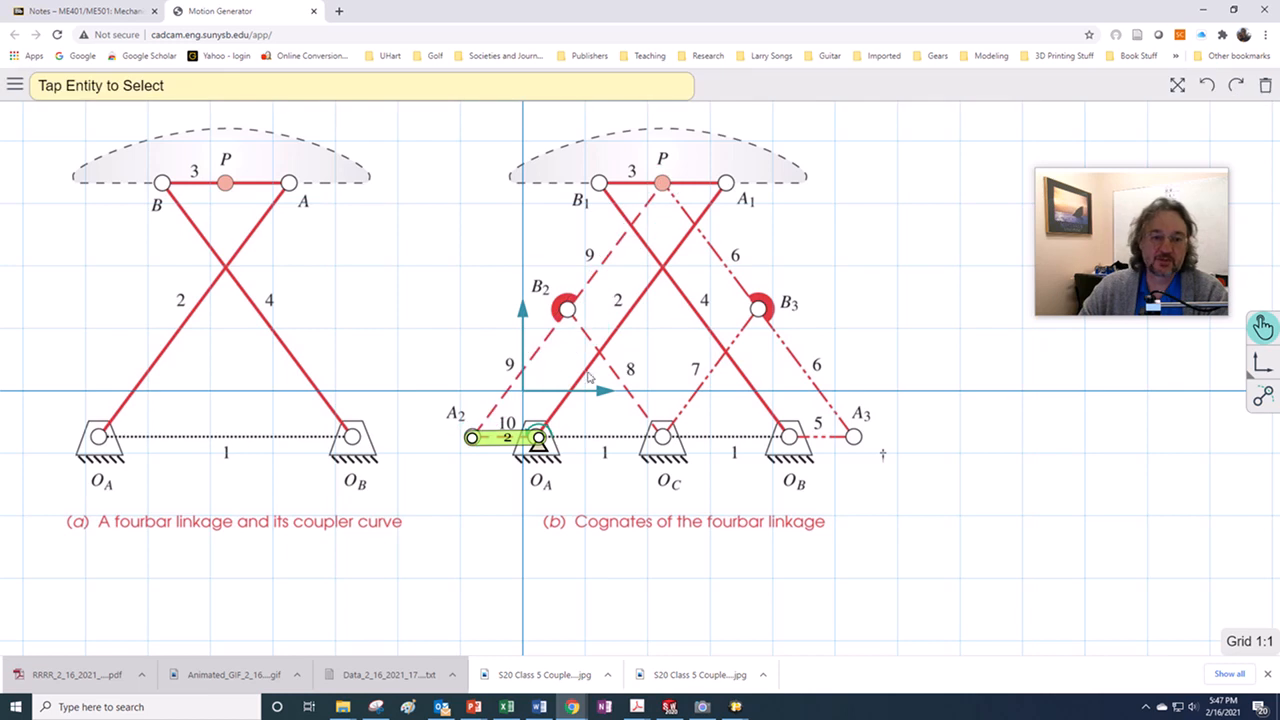
- Draw an RR dyad in figure (b) from O_C to B2 and move the coupler point onto P
click(1263, 396)
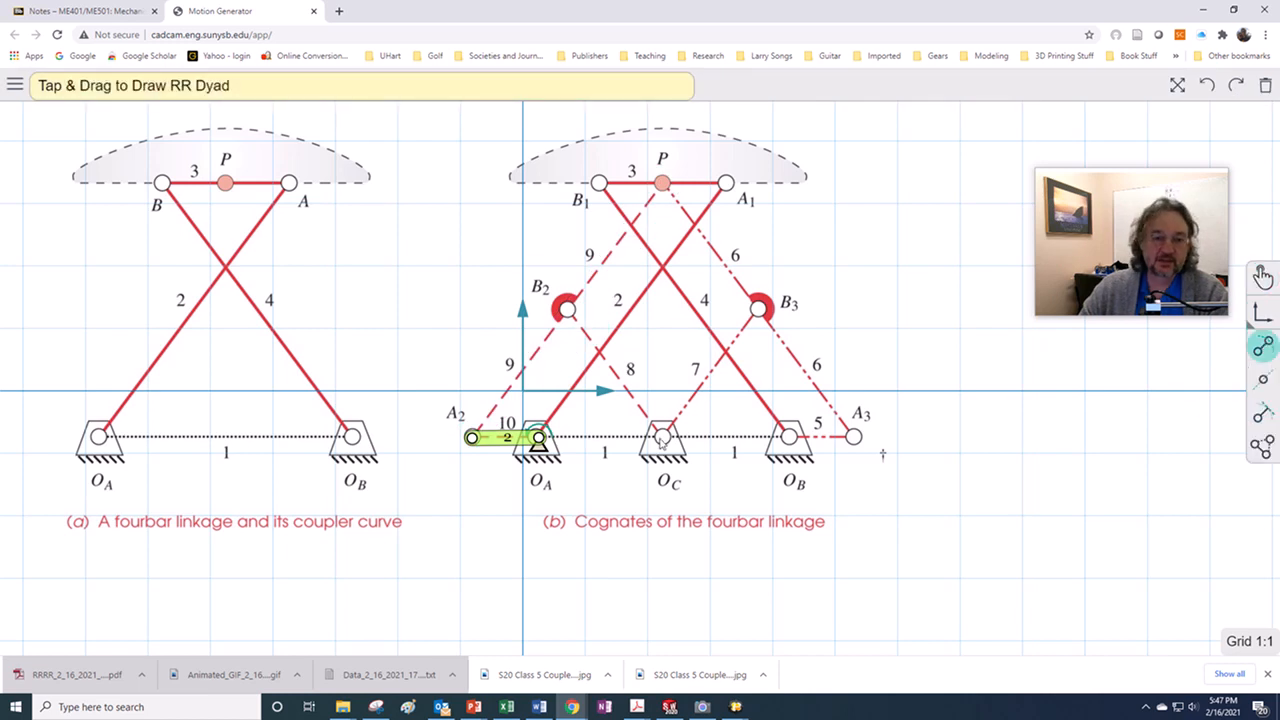
drag(662, 437, 569, 297)
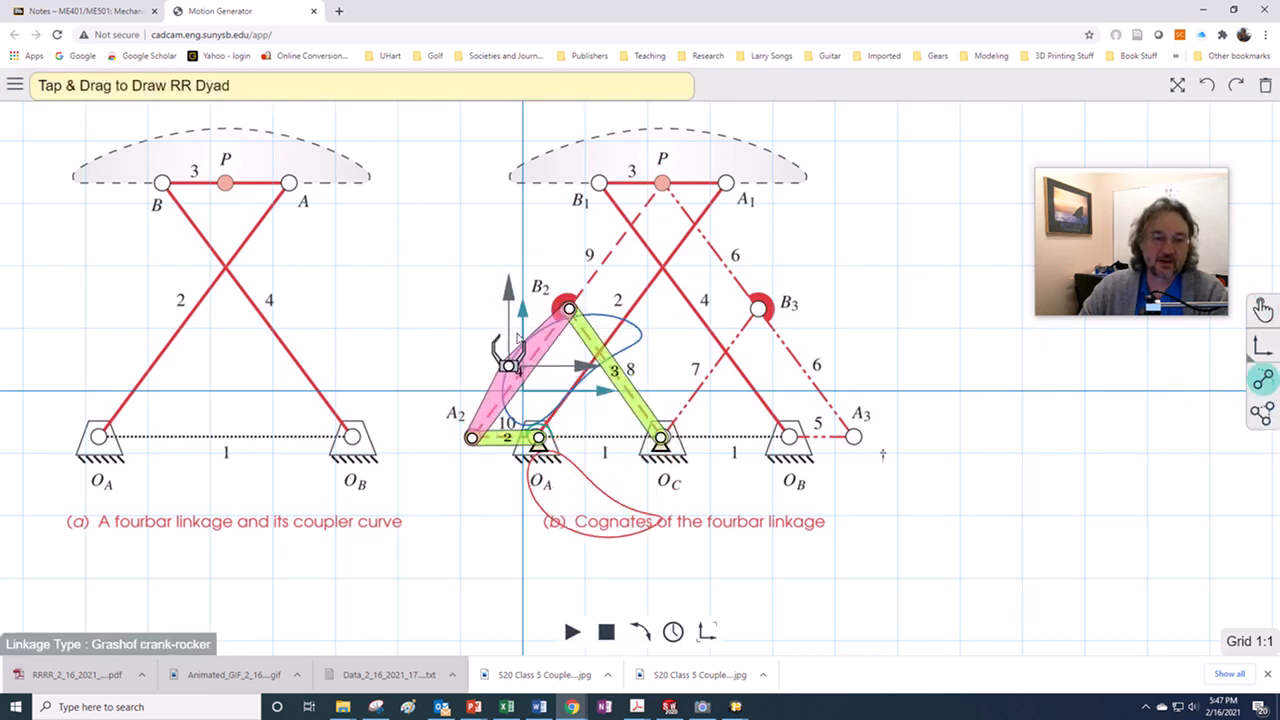
click(1263, 308)
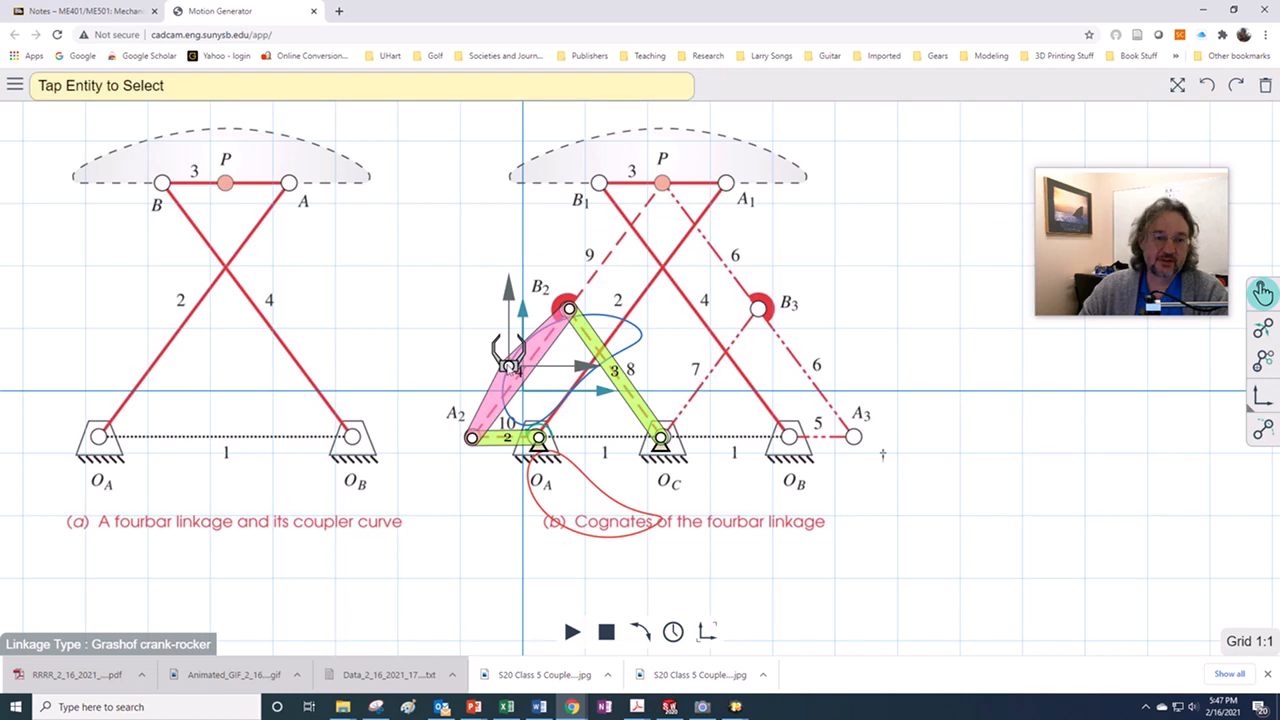
drag(509, 365, 661, 182)
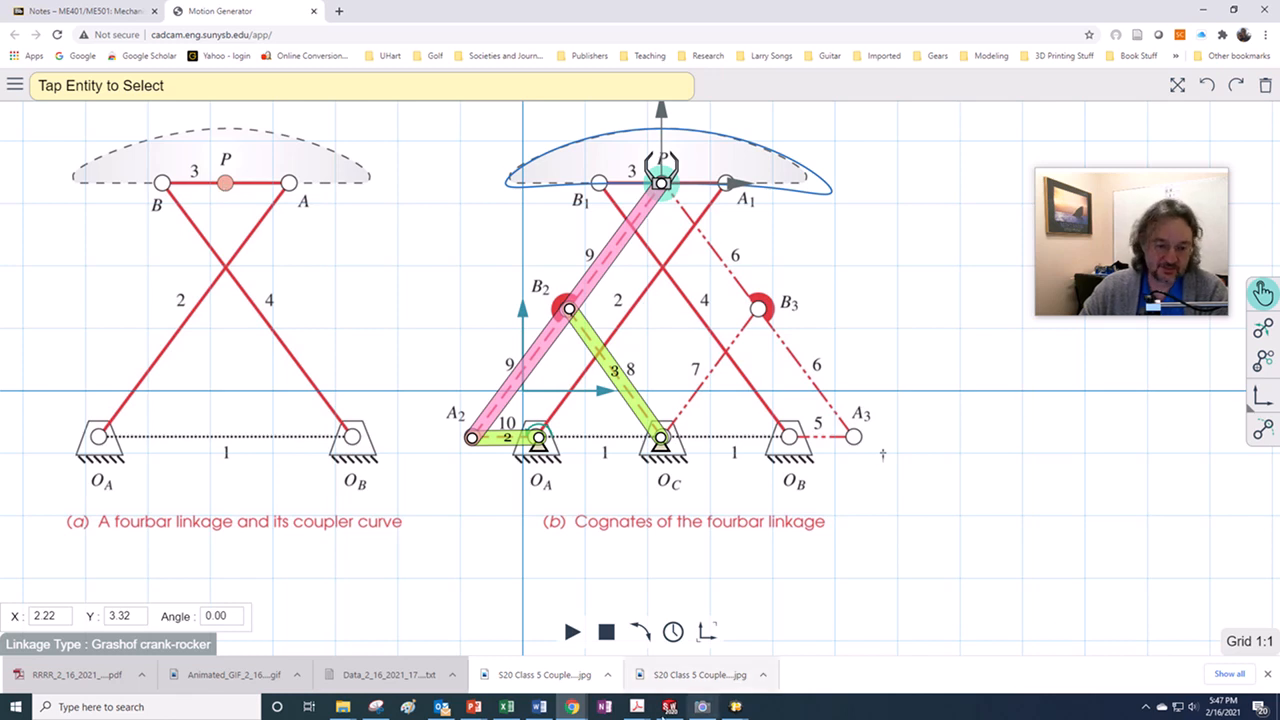
- Switch to the S21 ME401 Class 5 PowerPoint deck, start the slide show from slide 38, and advance one slide
mouse_move(475, 708)
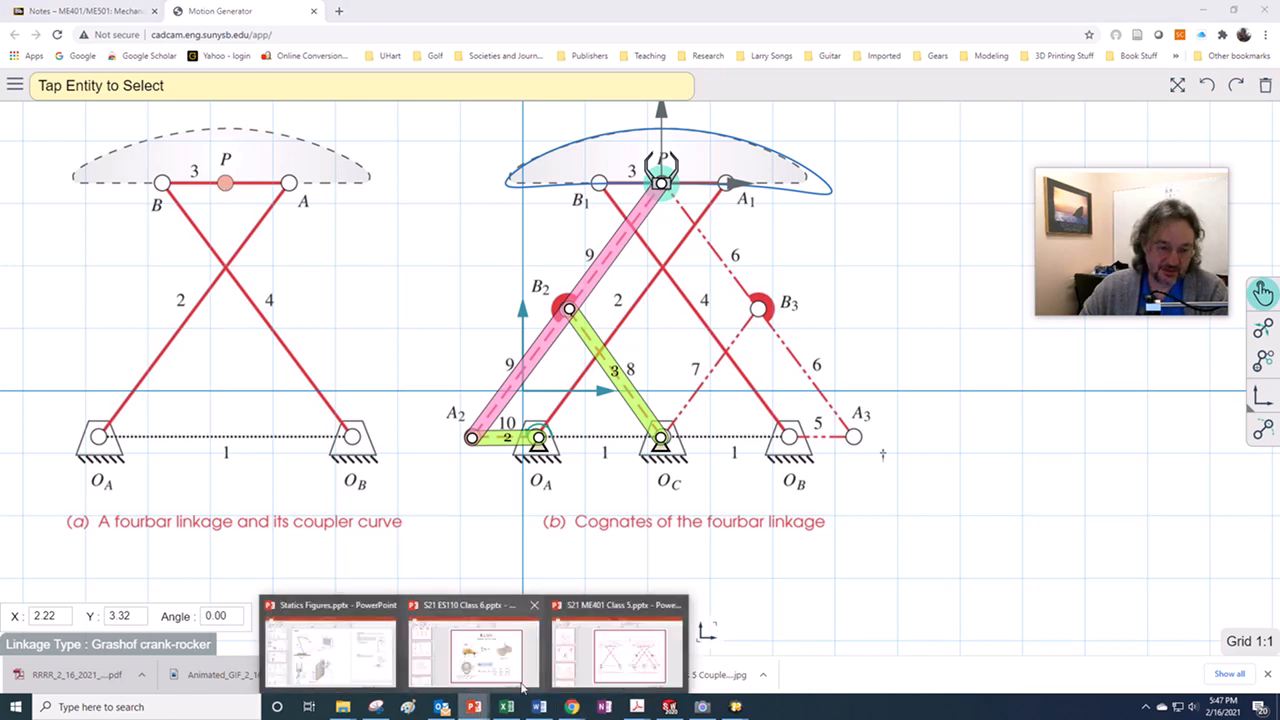
click(623, 668)
click(150, 572)
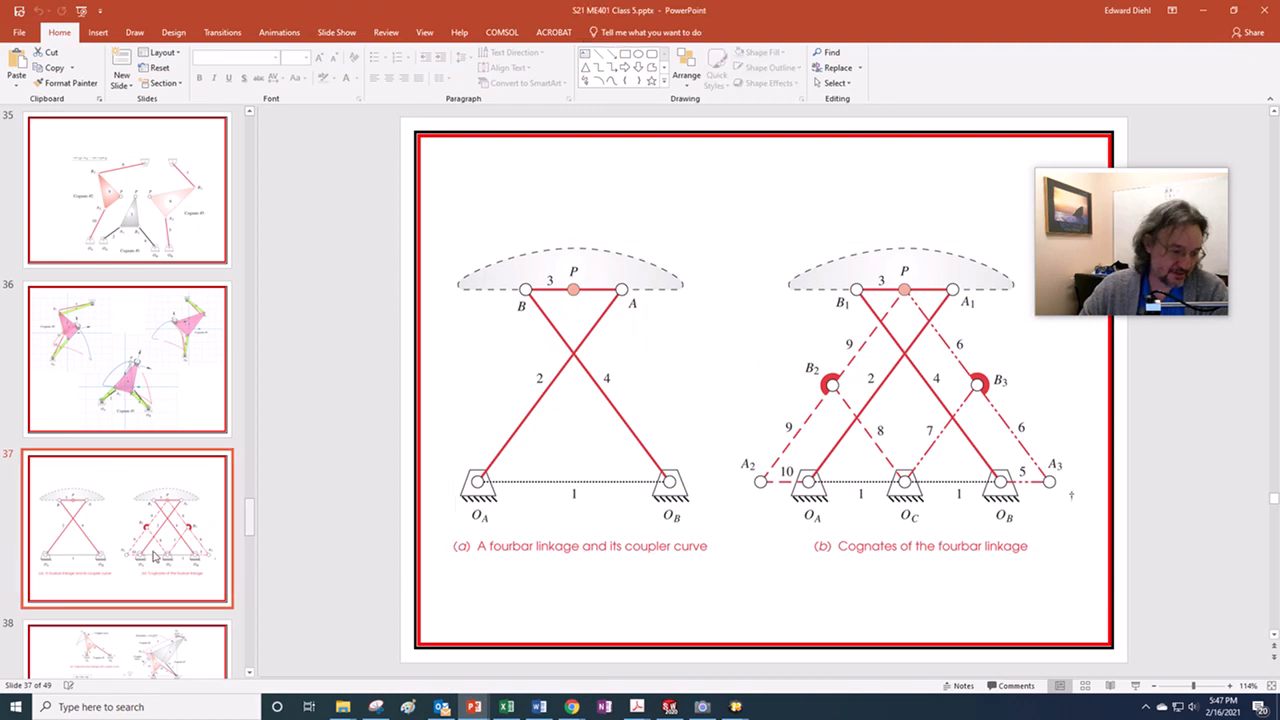
scroll(150, 560, down, 2)
click(177, 515)
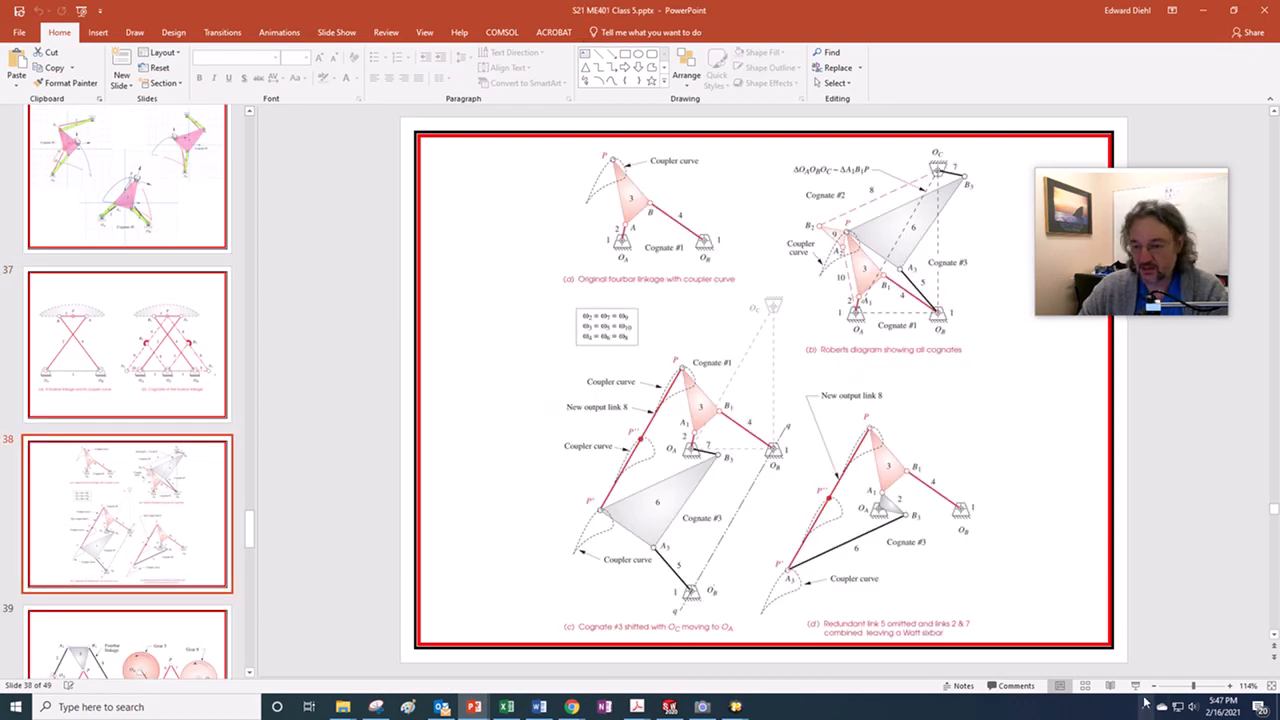
click(1135, 686)
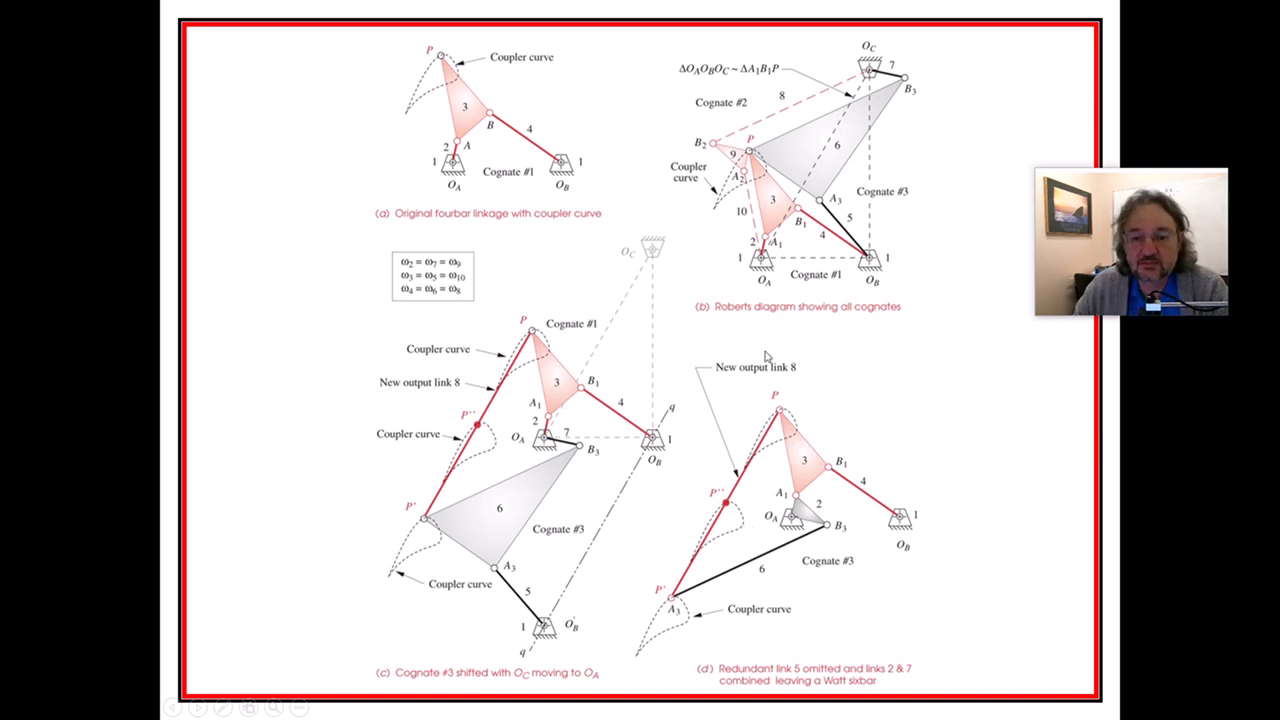
click(766, 356)
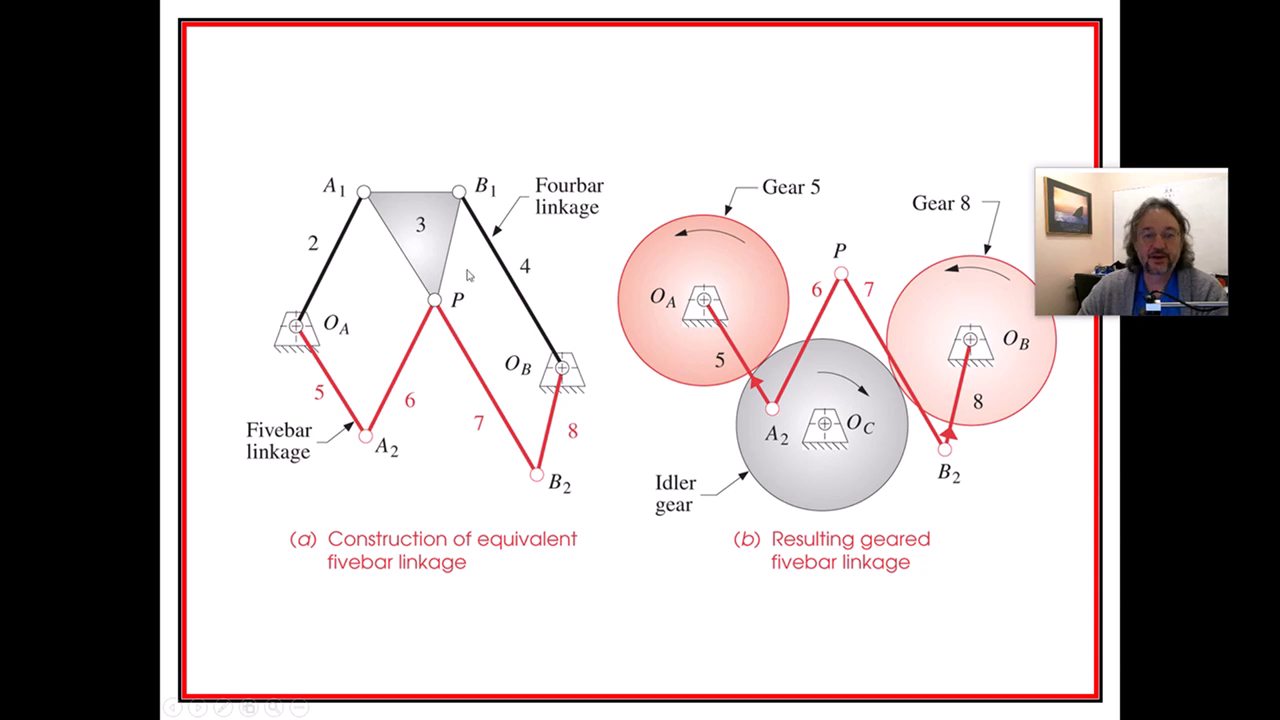